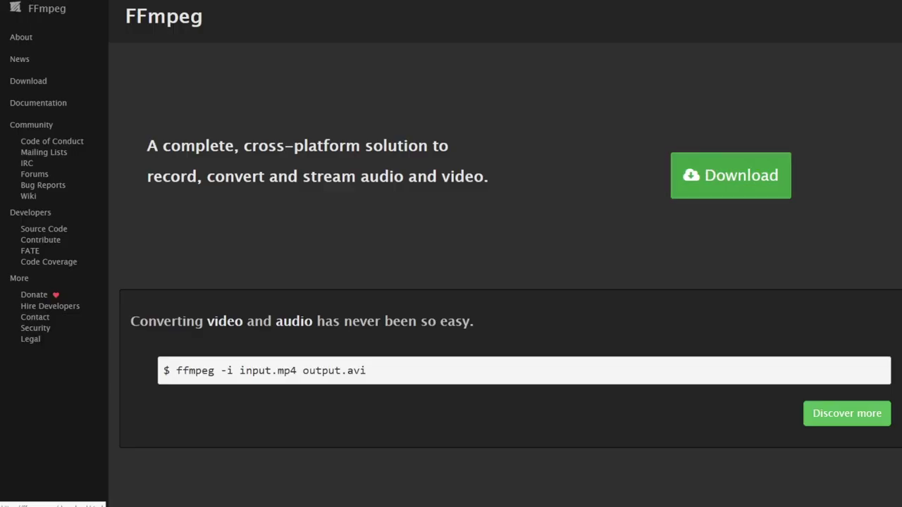
Open the gyan.dev Windows builds from FFmpeg's download page and find the release build packages.
left_click(730, 176)
scroll(505, 253, "down", 2)
mouse_move(318, 232)
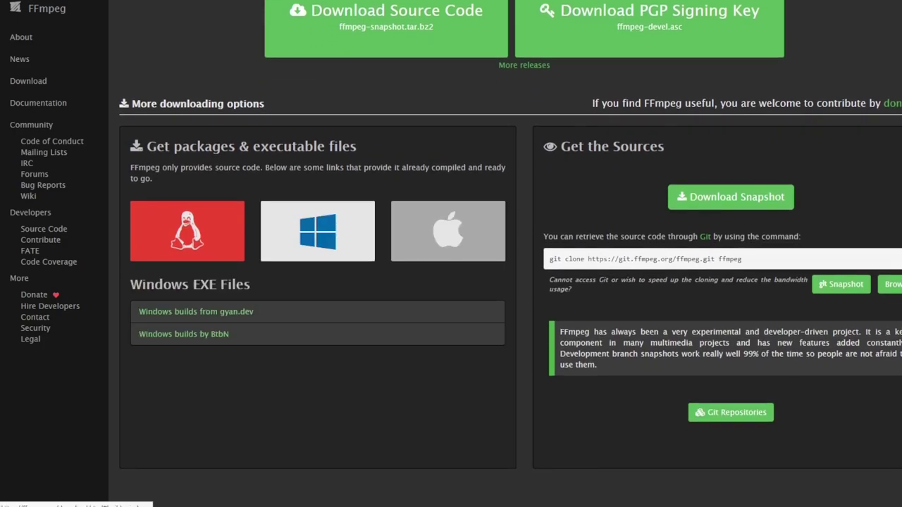
left_click(196, 311)
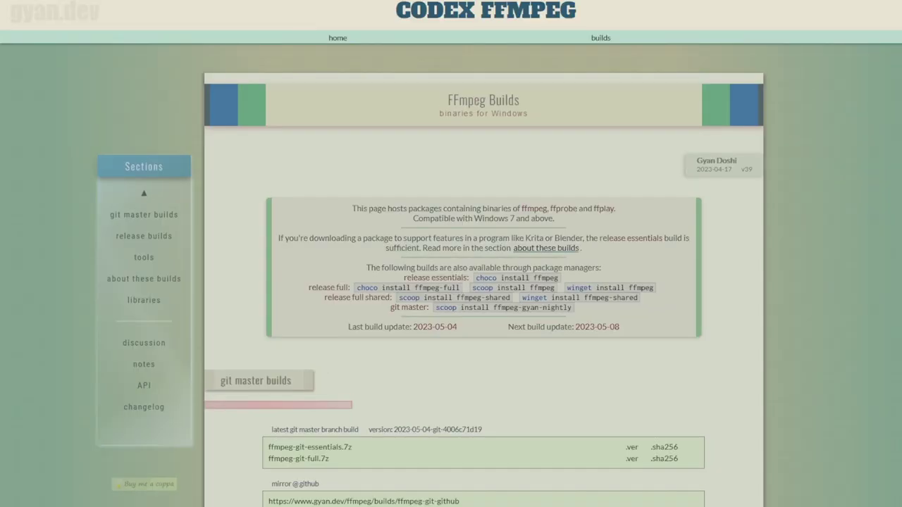
scroll(483, 282, "down", 3)
scroll(483, 282, "down", 6)
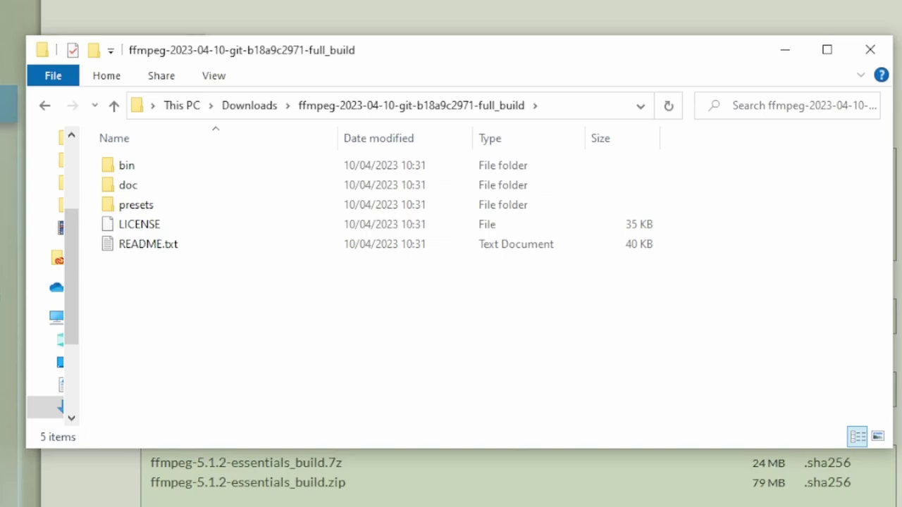
Open the bin folder of the extracted FFmpeg full build and launch EbSynth.exe from the EbSynth-Beta-Win(1) folder.
double_click(127, 165)
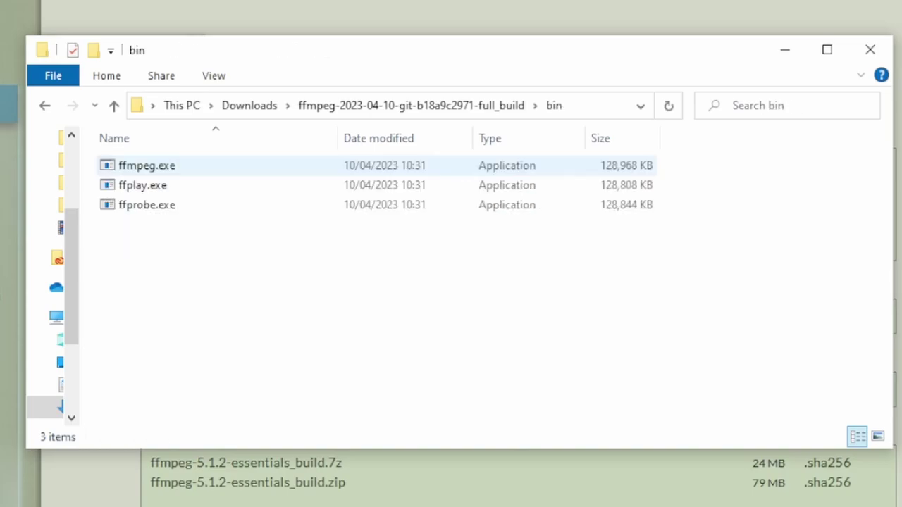
left_click_drag(167, 302, 210, 150)
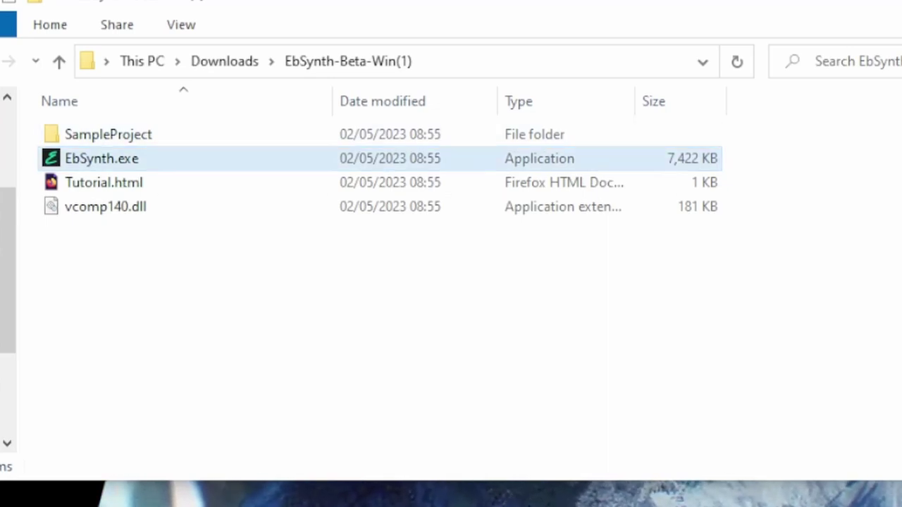
double_click(102, 159)
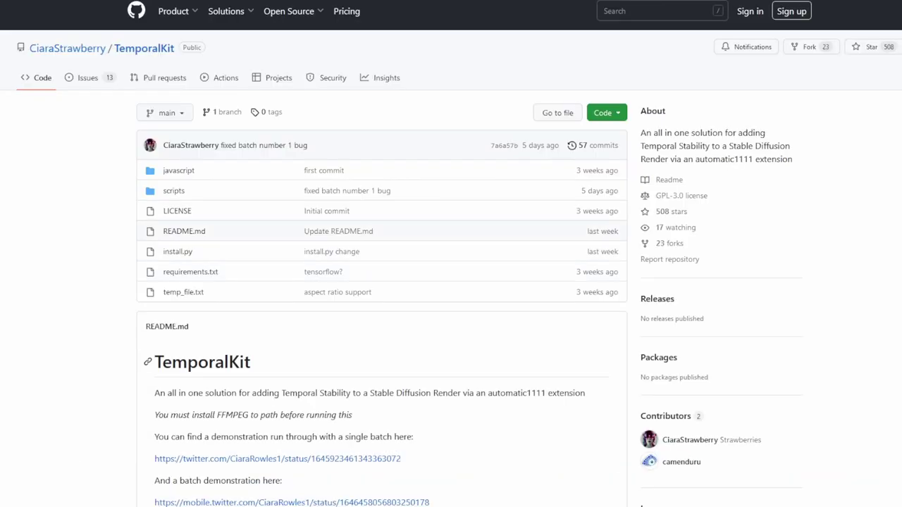
Copy the TemporalKit repository's HTTPS clone URL and enter it as the extension's git repository URL in the Stable Diffusion web UI.
left_click(607, 113)
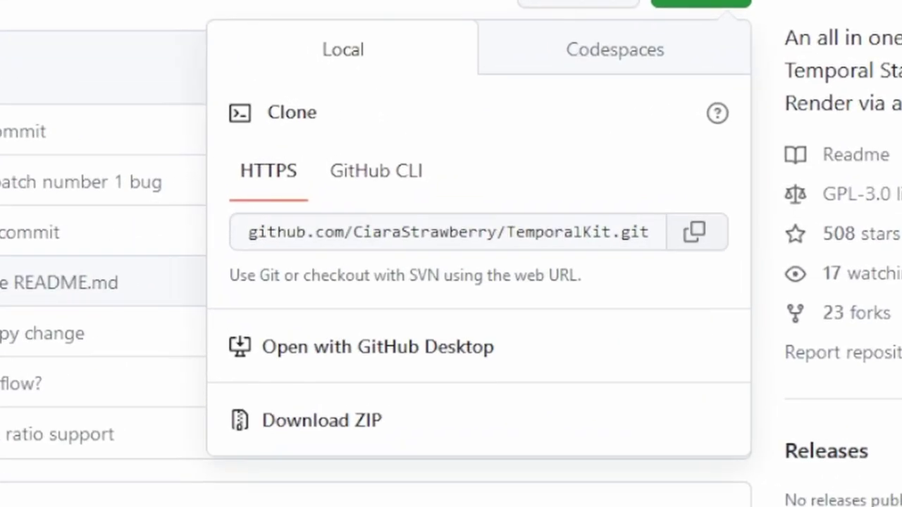
left_click(695, 232)
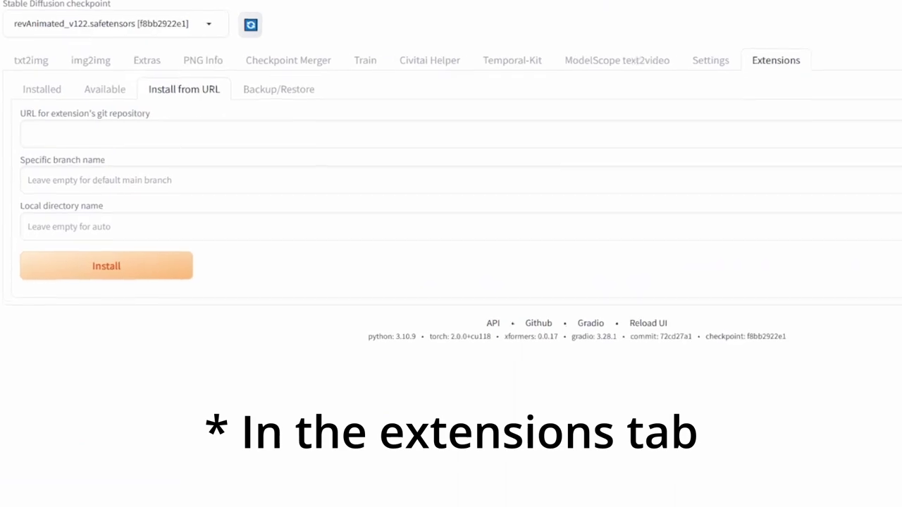
left_click(28, 172)
key("ctrl+v")
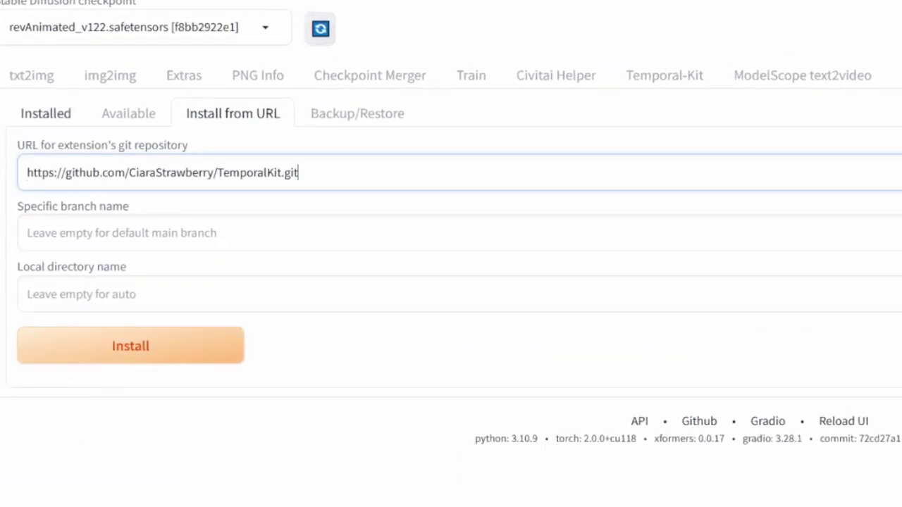
left_click(46, 114)
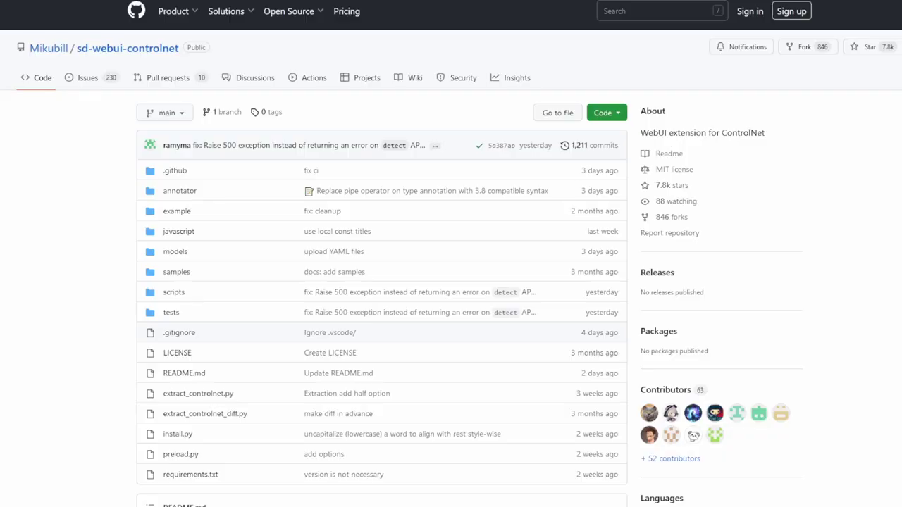
Copy the sd-webui-controlnet repository's HTTPS clone URL and replace the extension's git repository URL with it.
left_click(606, 113)
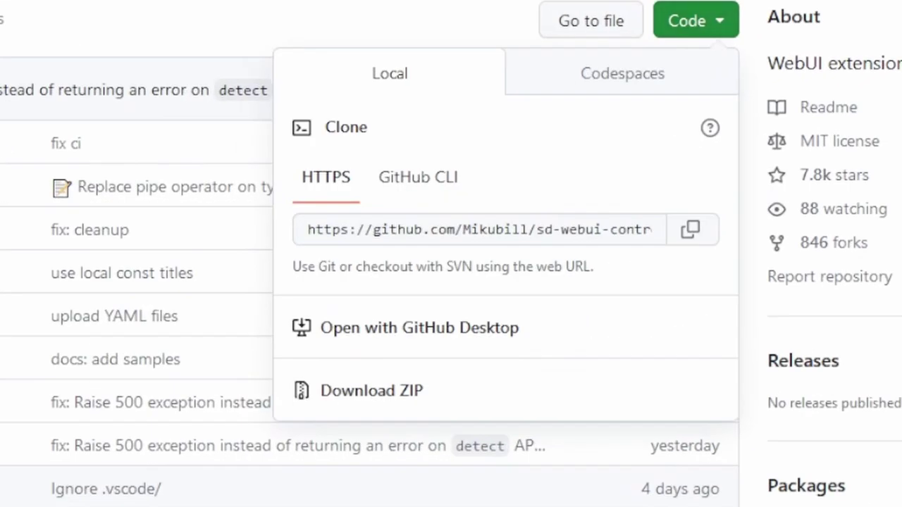
left_click(690, 229)
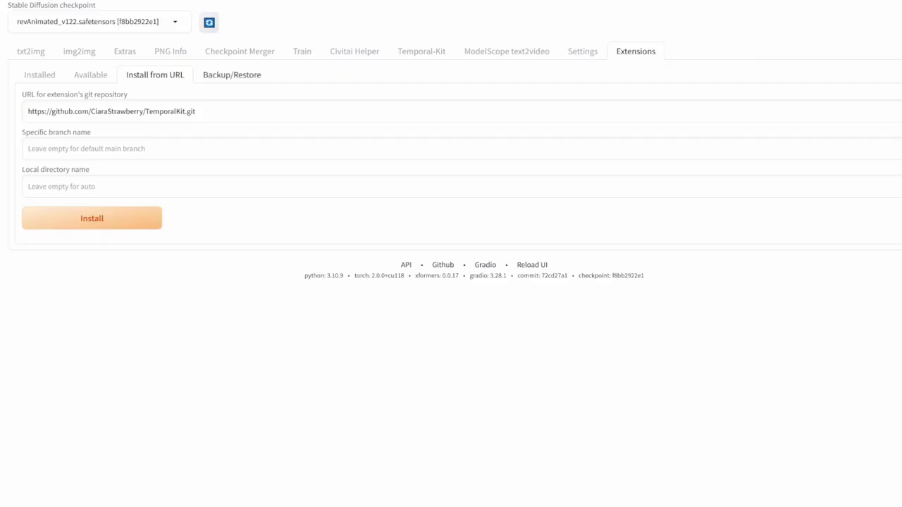
left_click(191, 111)
key("ctrl+a")
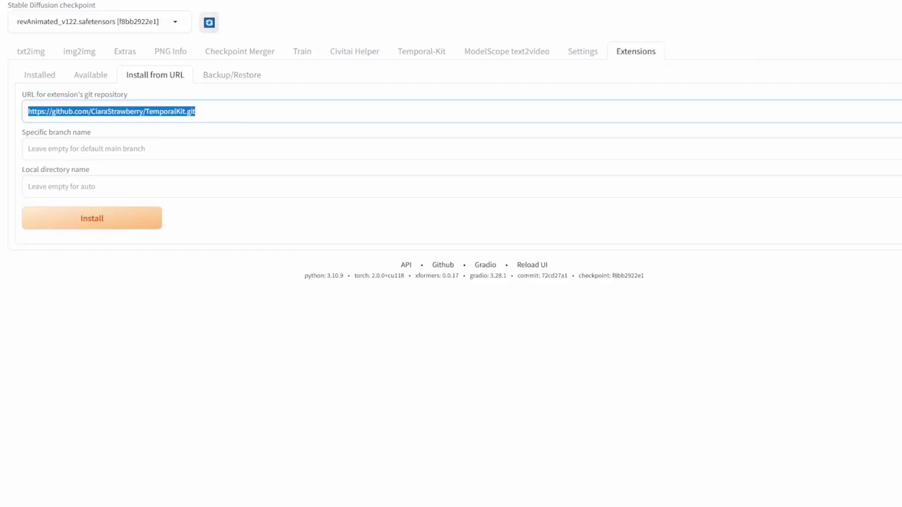
key("ctrl+v")
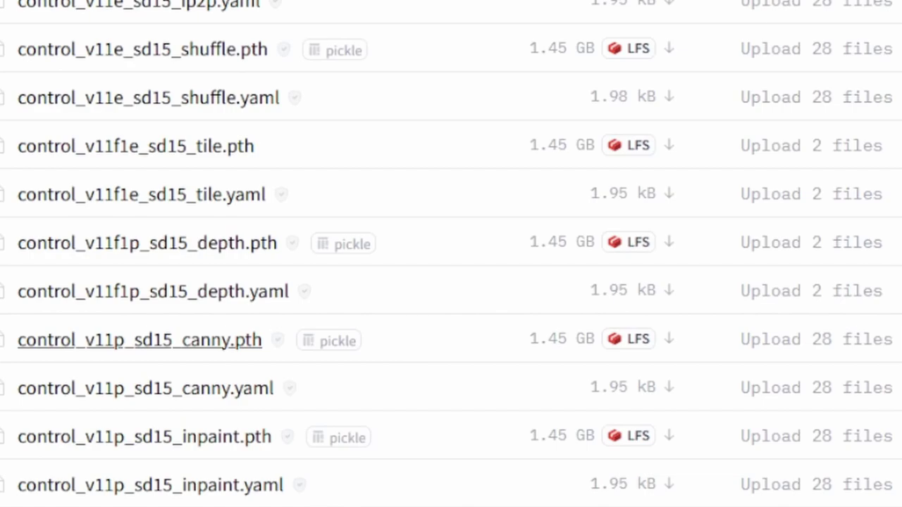
Browse the downloadable ControlNet model files and open the models\ControlNet folder inside stable-diffusion-webui.
scroll(141, 331, "down", 3)
scroll(155, 207, "down", 2)
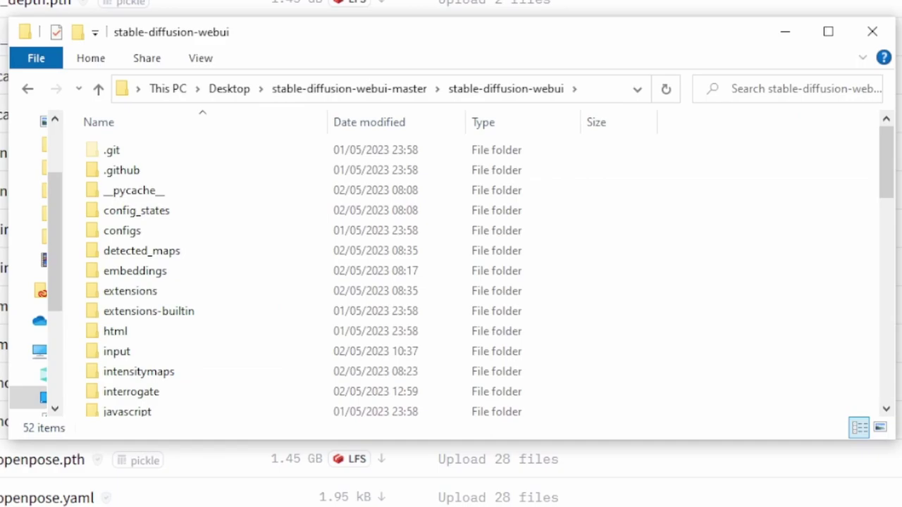
scroll(141, 296, "down", 3)
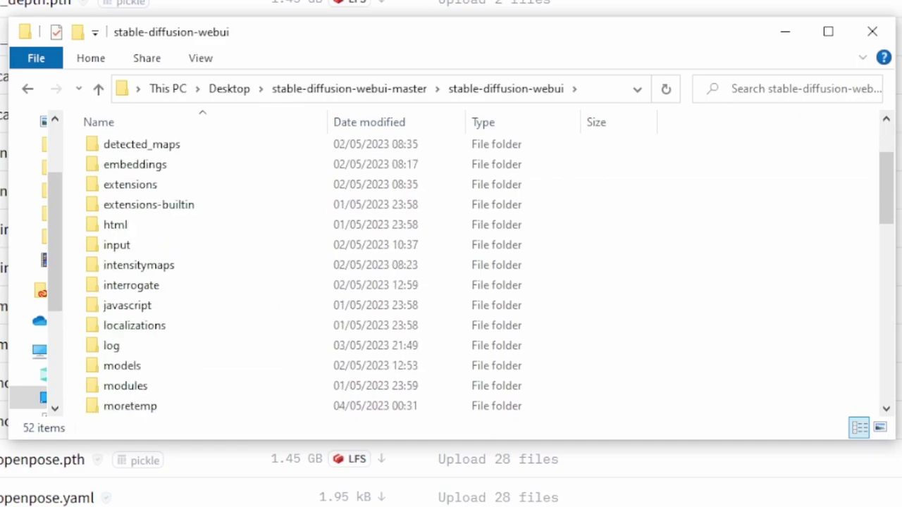
double_click(124, 302)
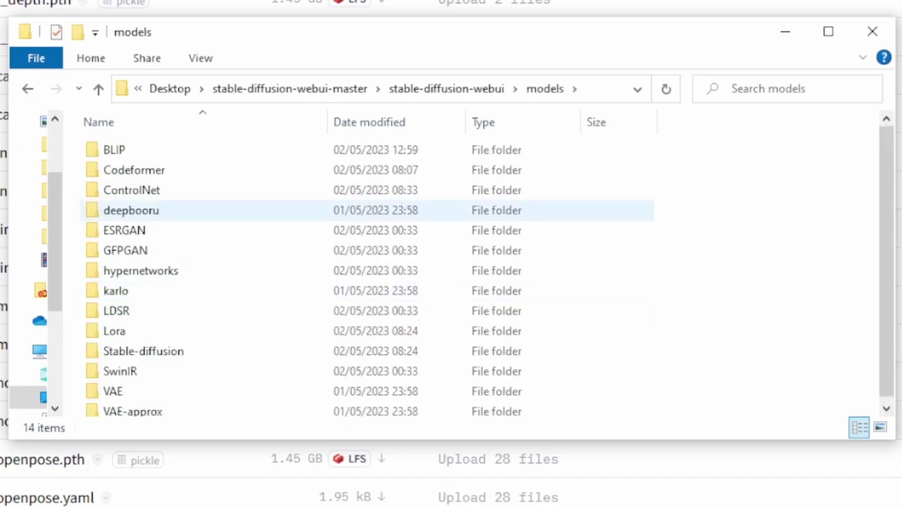
double_click(124, 190)
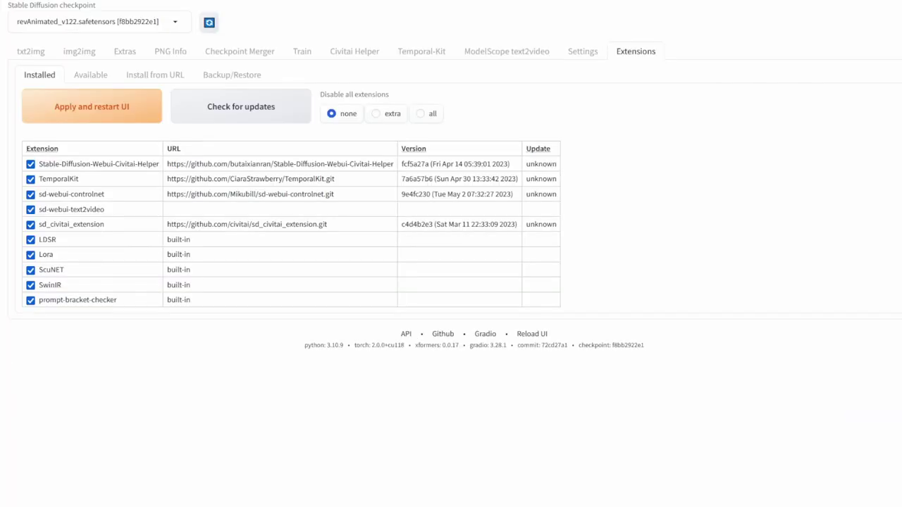
Set the Multi ControlNet max models amount to 2 in the ControlNet settings.
left_click(583, 51)
scroll(50, 317, "down", 3)
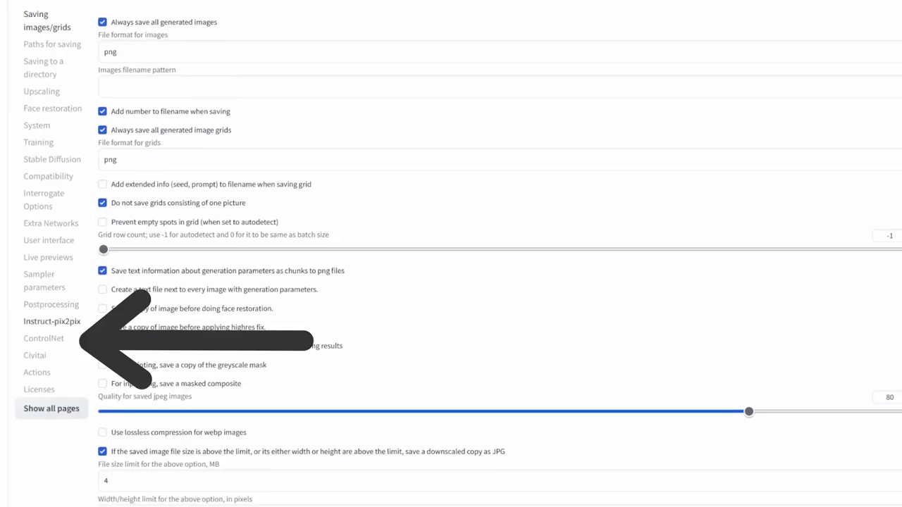
left_click(44, 338)
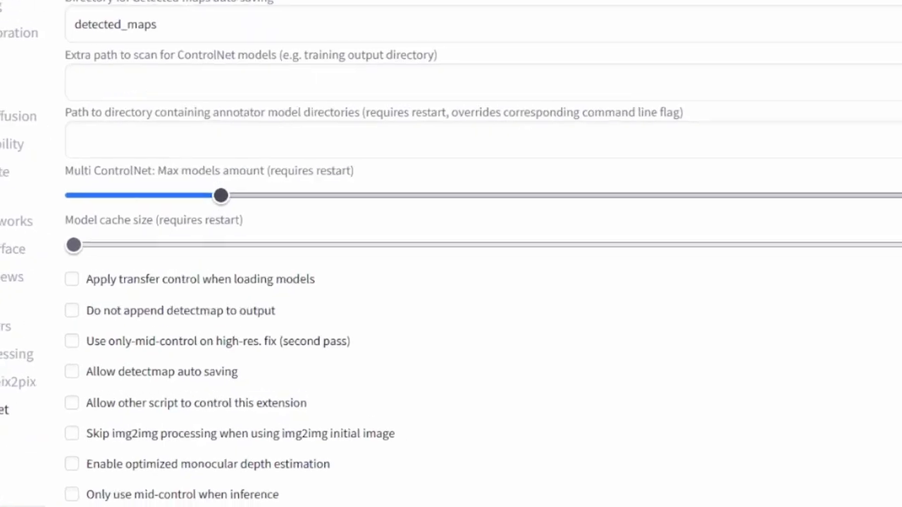
left_click_drag(193, 218, 103, 218)
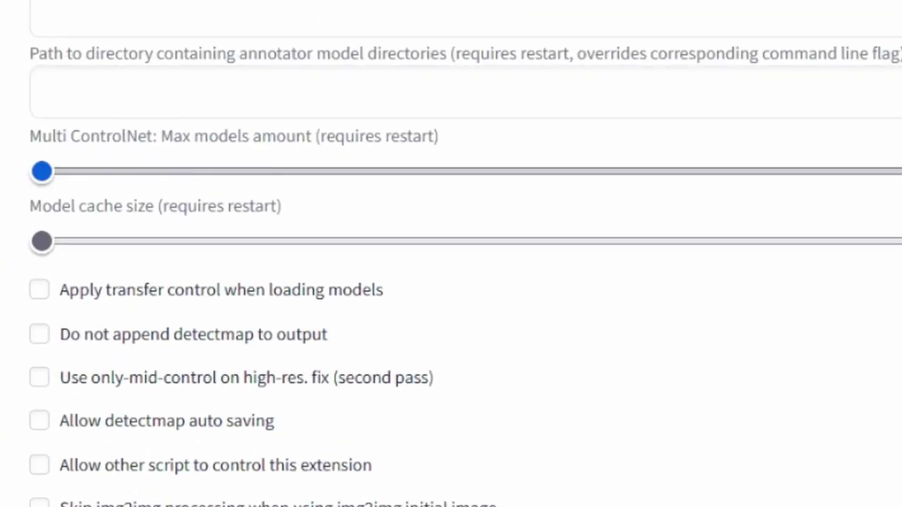
left_click_drag(41, 172, 252, 171)
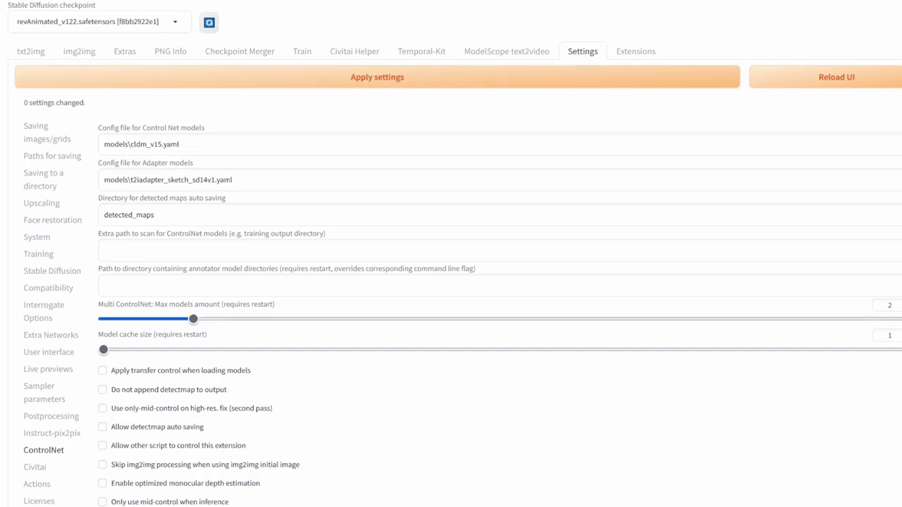
Open Temporal-Kit pre-processing and load mgsCutTest0.mp4 from the Desktop temporalKit folder as the input video.
left_click(422, 52)
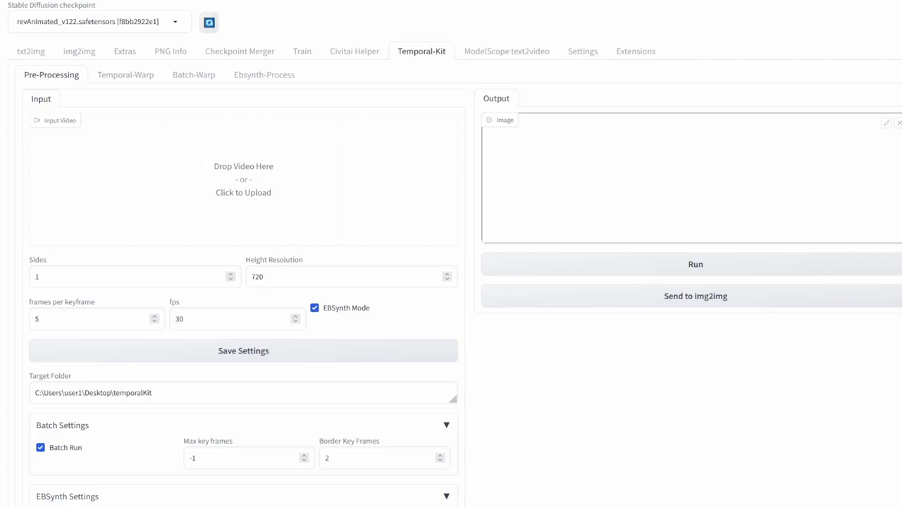
key("alt+Tab")
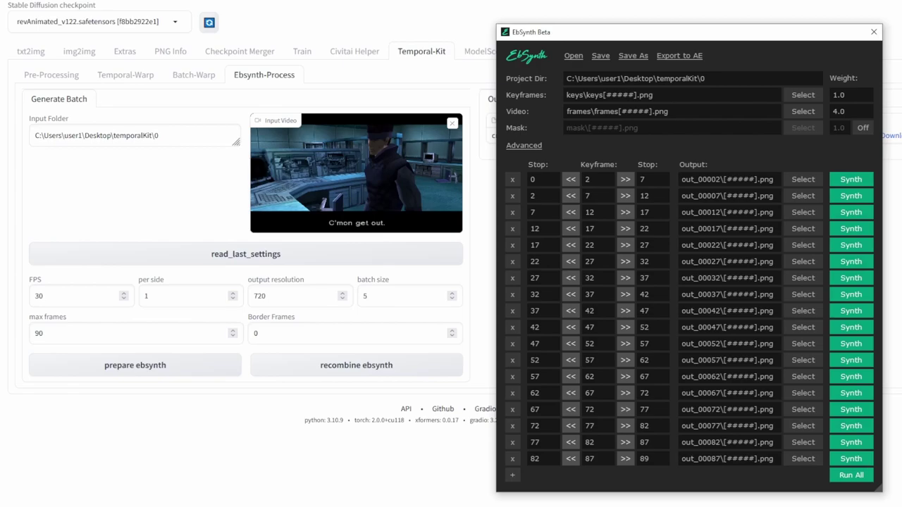
key("alt+Tab")
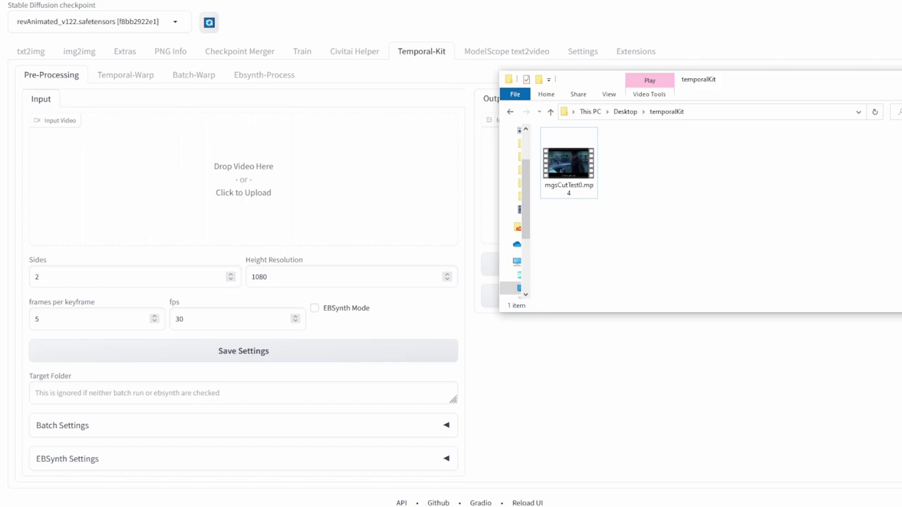
left_click_drag(567, 162, 332, 169)
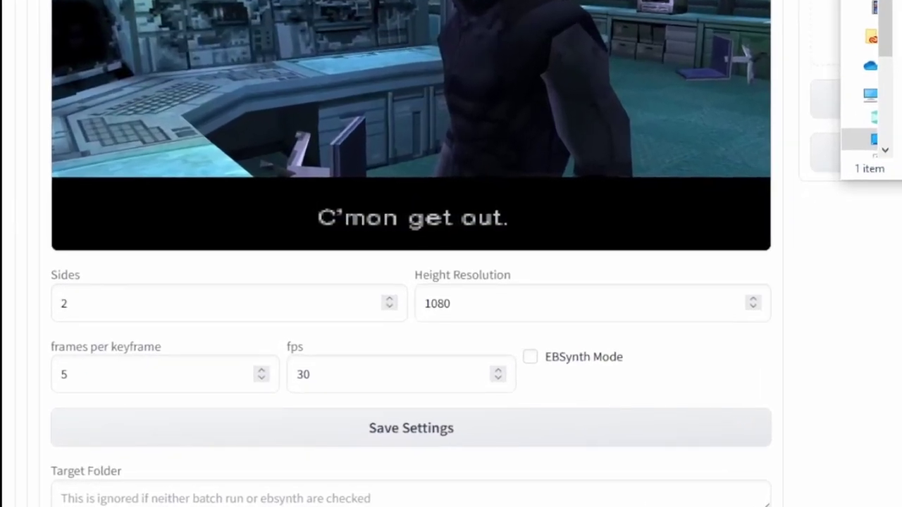
Set Sides to 1 and Height Resolution to 720 for the input video.
left_click(389, 308)
left_click(450, 303)
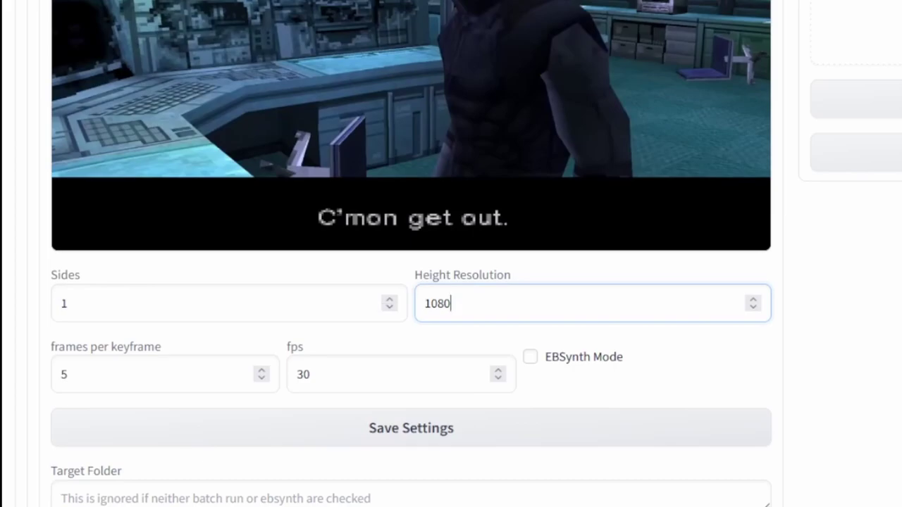
key("BackSpace")
key("BackSpace")
key("BackSpace")
key("BackSpace")
type("720")
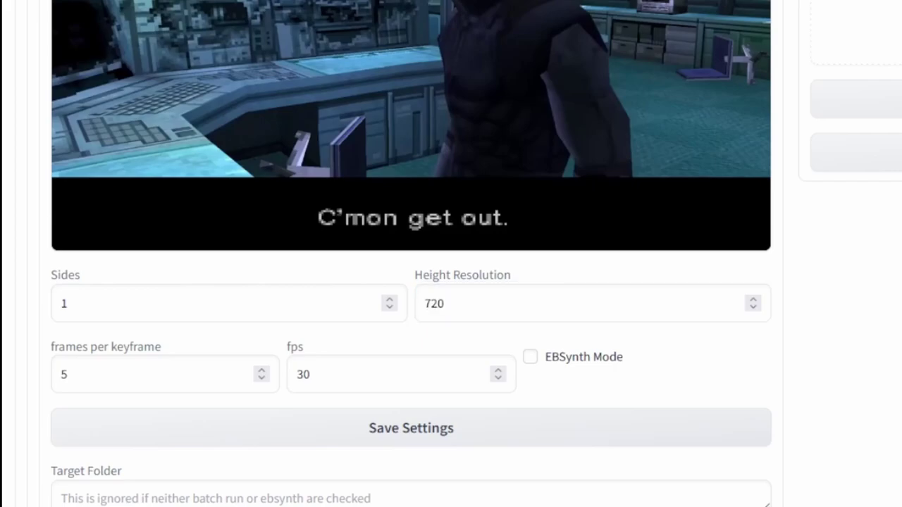
Enable EBSynth Mode and set the target folder to C:\Users\user1\Desktop\temporalKit.
left_click(531, 357)
scroll(531, 357, "down", 1)
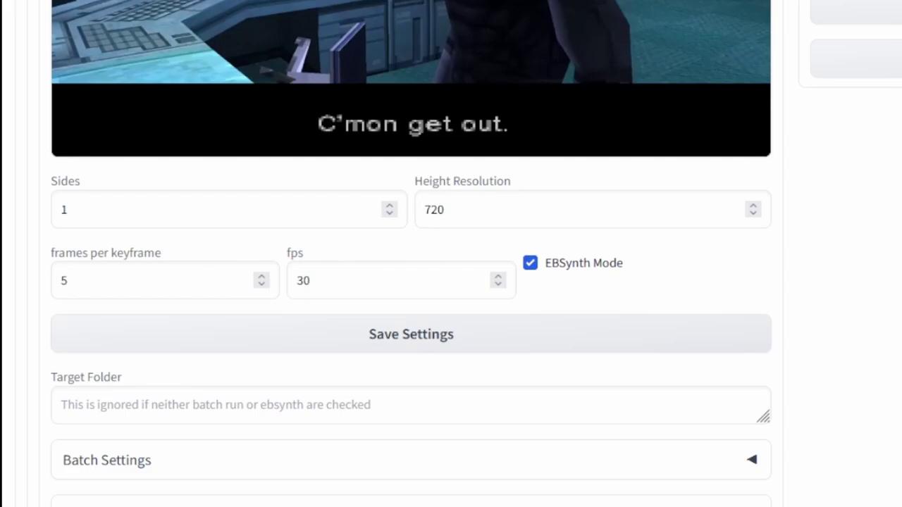
left_click(410, 405)
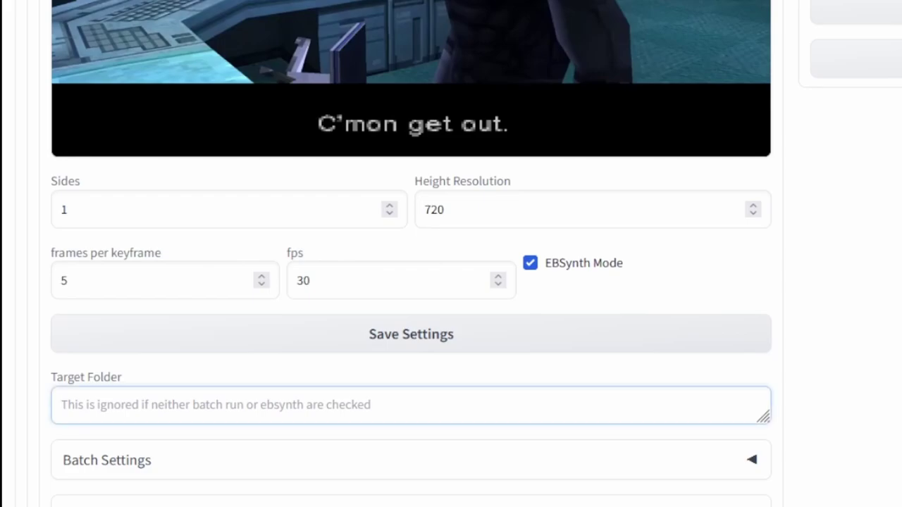
key("ctrl+v")
scroll(410, 405, "down", 3)
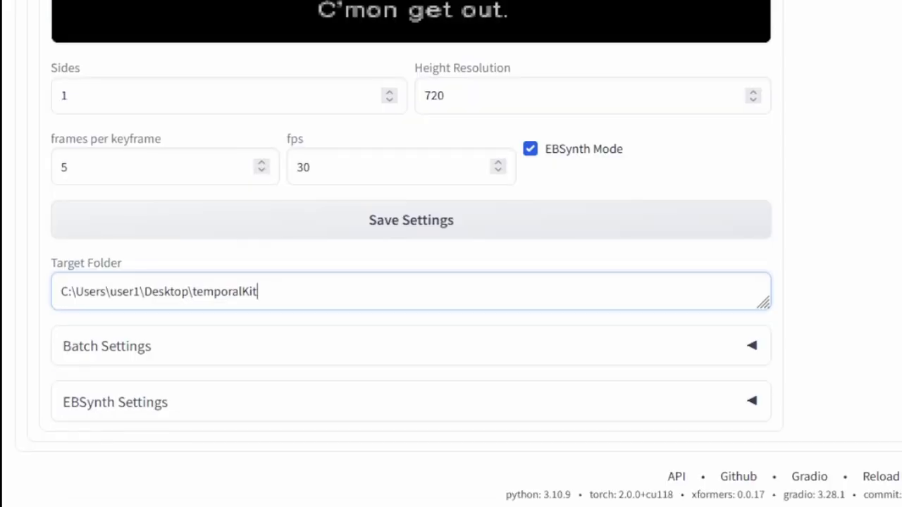
Enable Batch Run in the batch settings and Split Video in the EBSynth settings, and run the pre-processing.
left_click(410, 346)
scroll(410, 346, "down", 2)
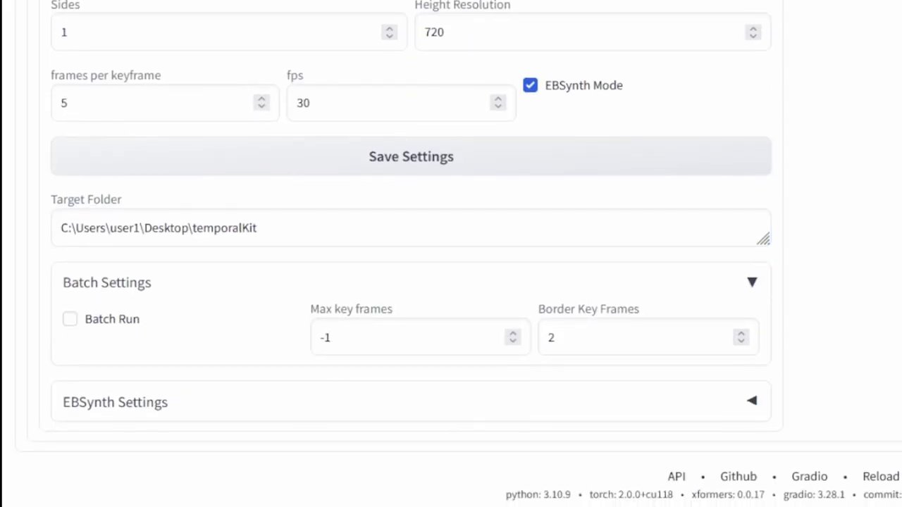
left_click(69, 319)
left_click(411, 401)
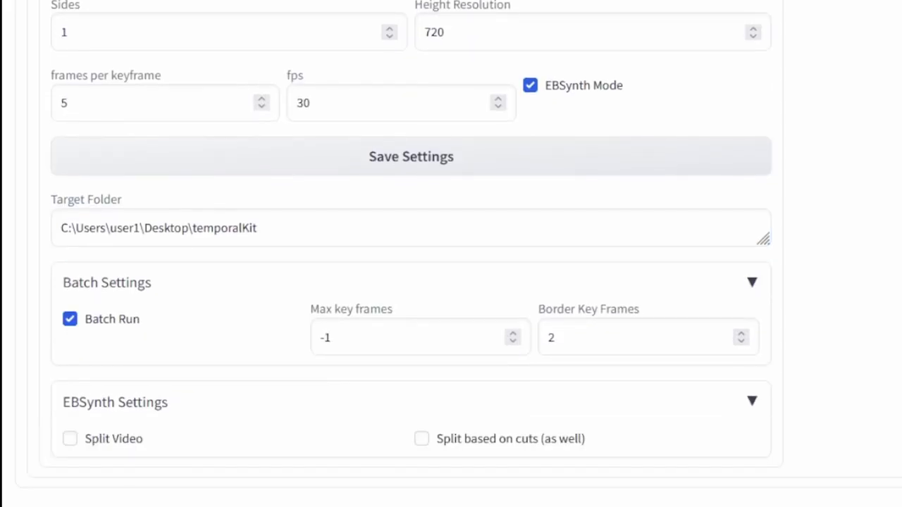
left_click(70, 438)
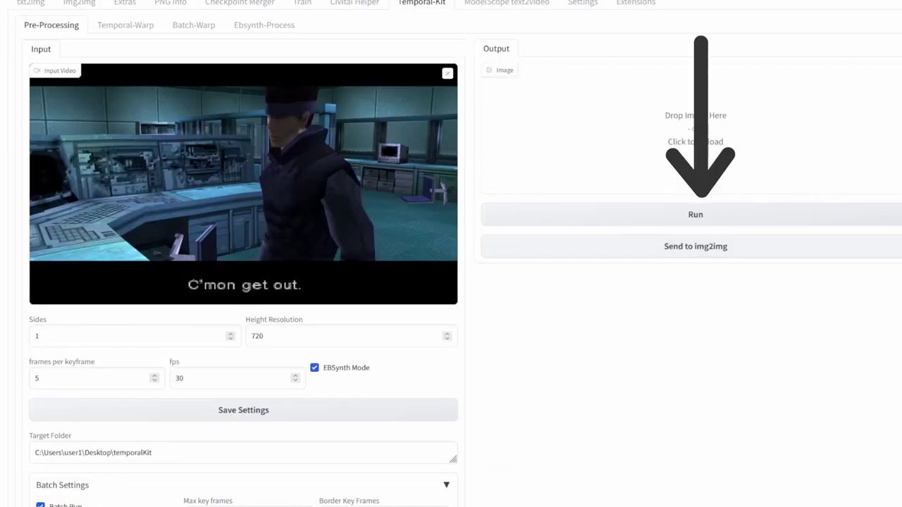
left_click(696, 214)
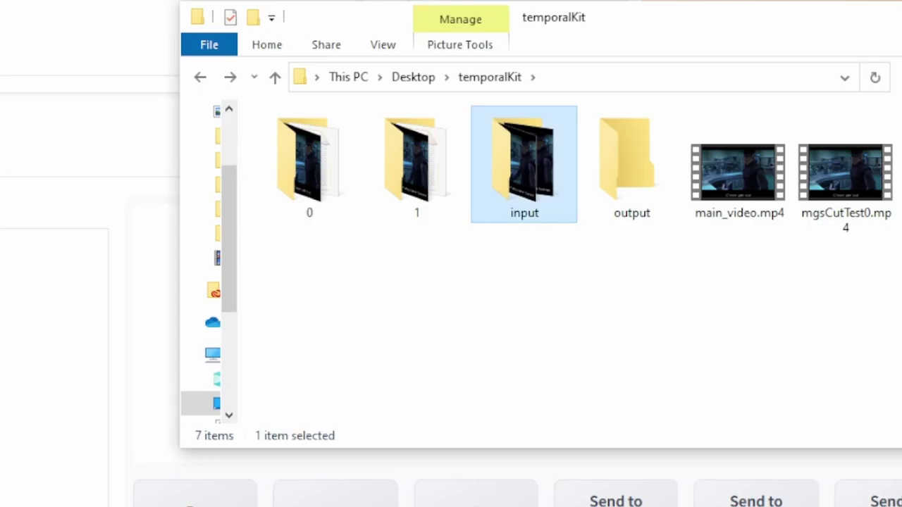
Load 0and2.png from the temporalKit input folder as the img2img source image.
double_click(685, 158)
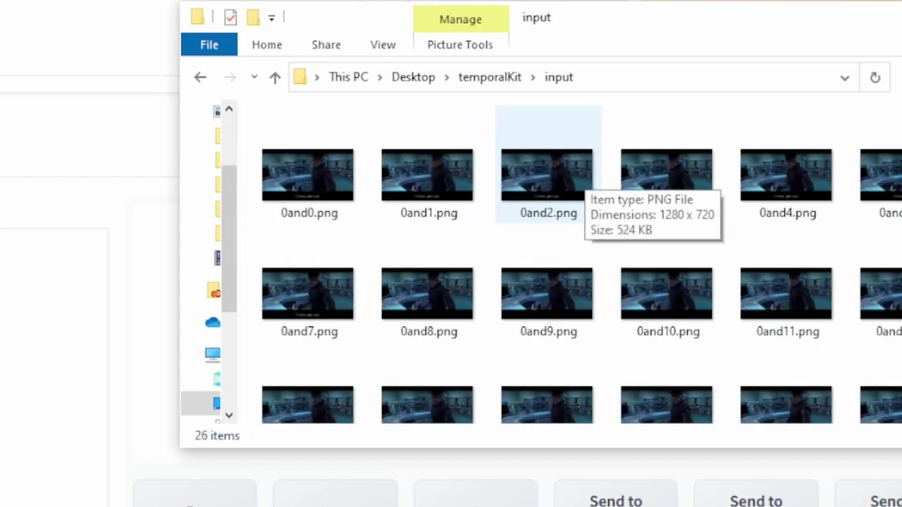
left_click_drag(557, 180, 317, 297)
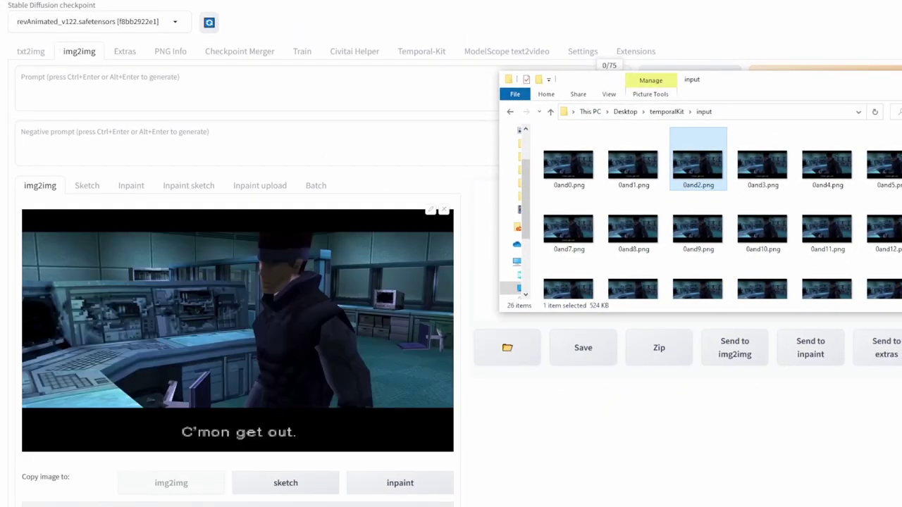
key("alt+Tab")
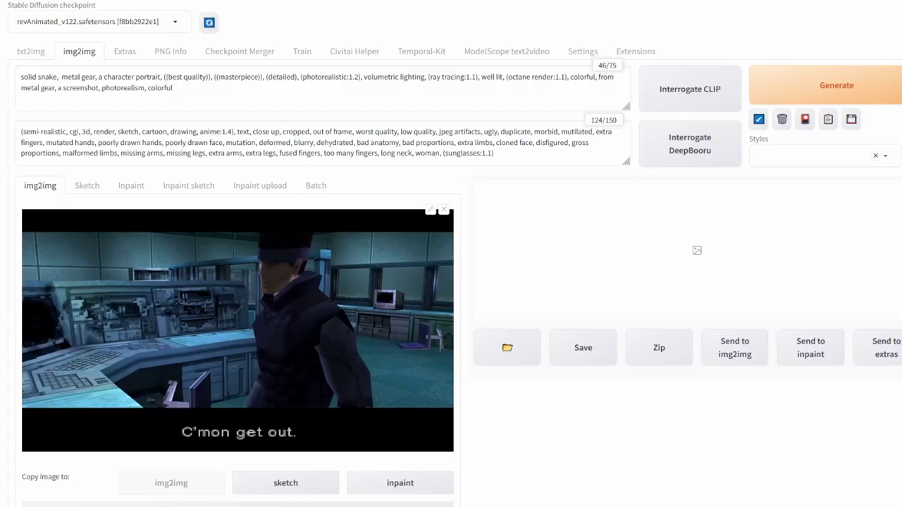
Set the img2img seed to 123 and the denoising strength to 0.3.
scroll(451, 282, "down", 5)
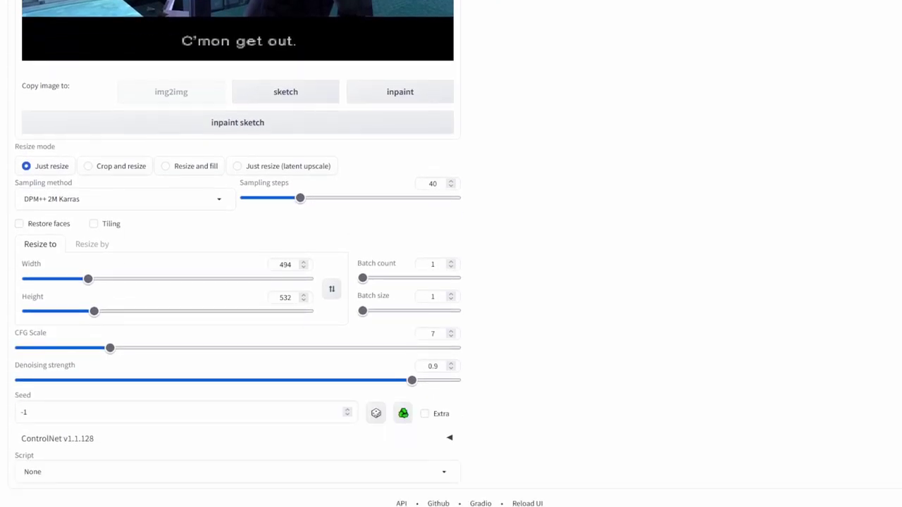
left_click(42, 412)
key("ctrl+a")
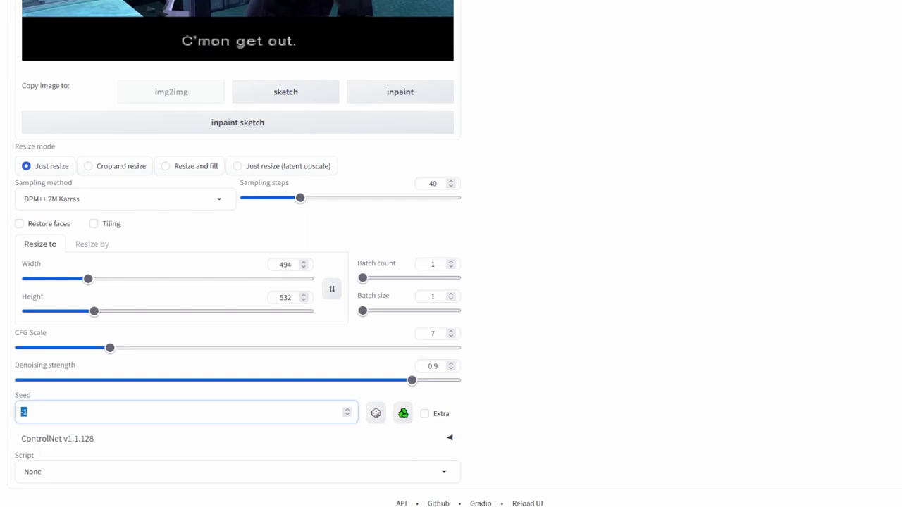
type("123")
key("alt+Tab")
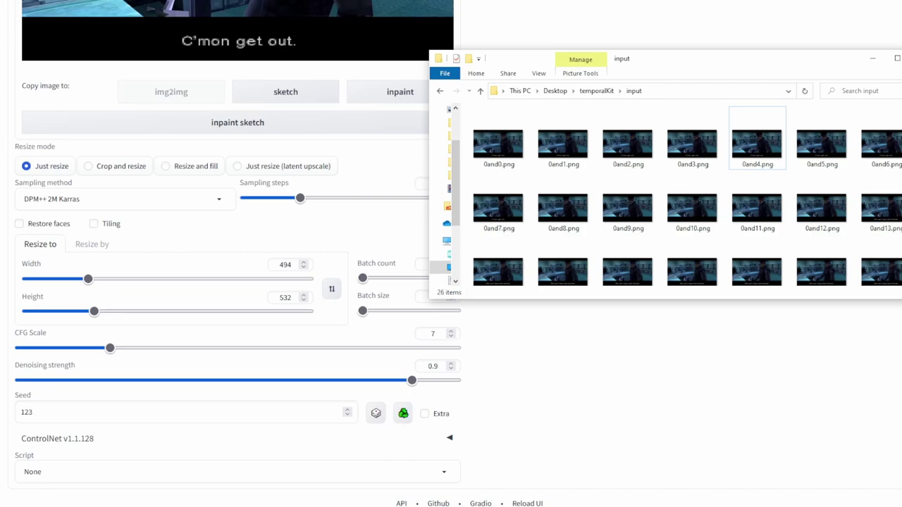
key("alt+Tab")
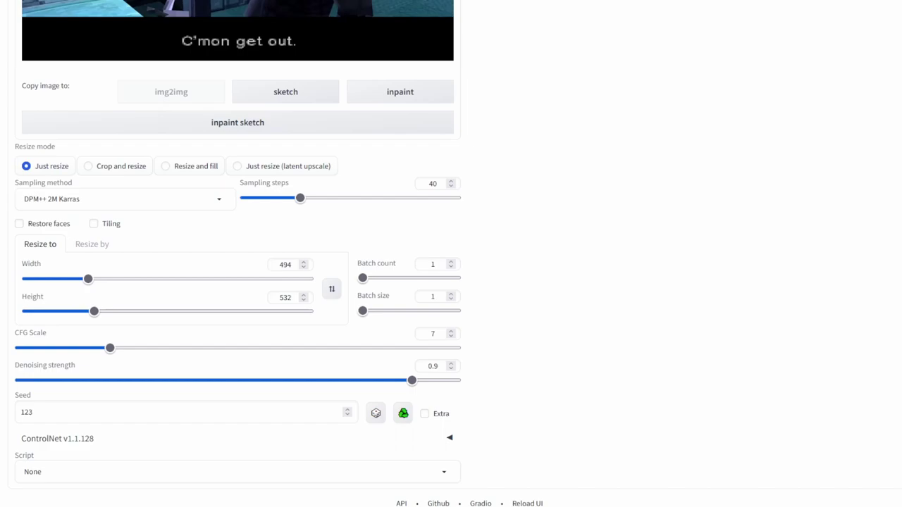
left_click_drag(412, 381, 150, 380)
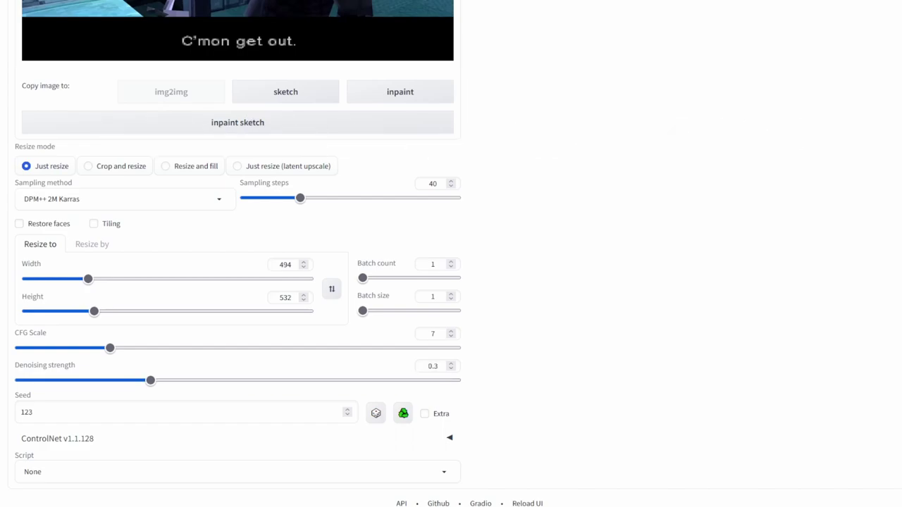
Enable ControlNet Unit 0 with Pixel Perfect, the openpose preprocessor and the control_v11p_sd15_openpose model.
left_click(449, 438)
scroll(237, 282, "down", 5)
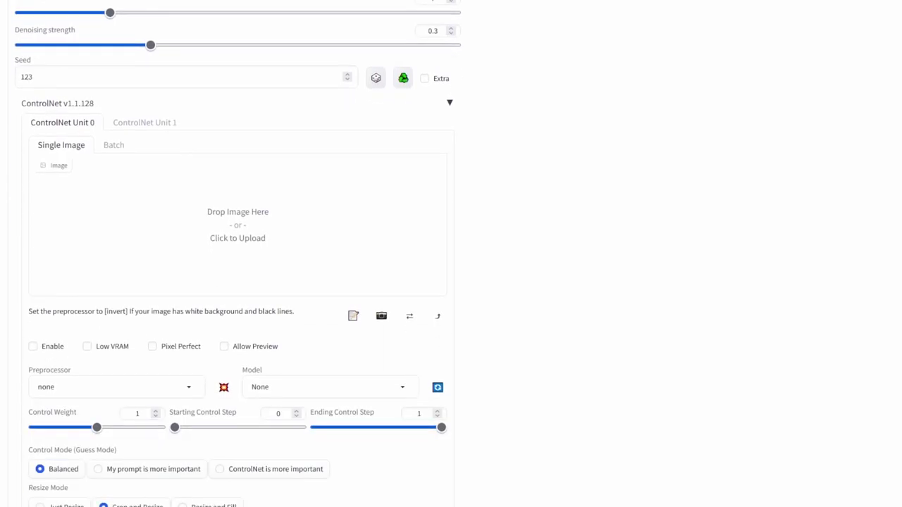
scroll(451, 282, "down", 2)
left_click(116, 275)
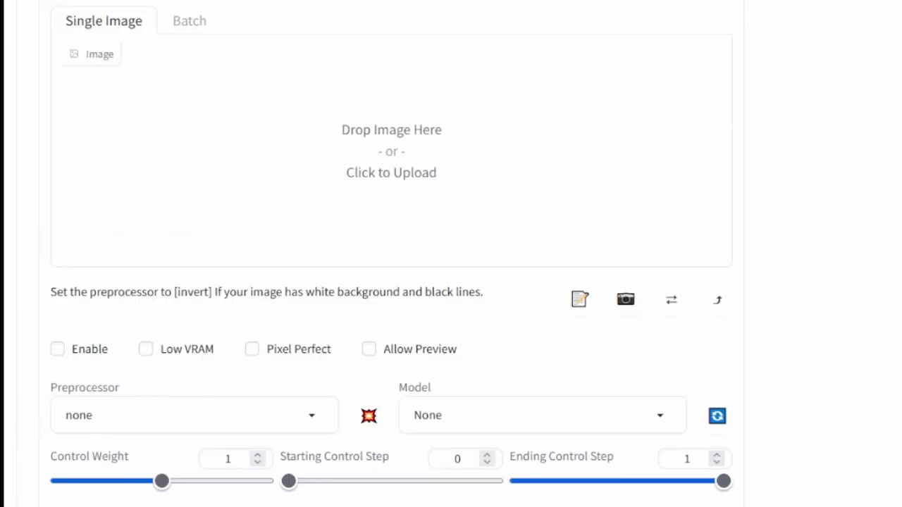
left_click(183, 415)
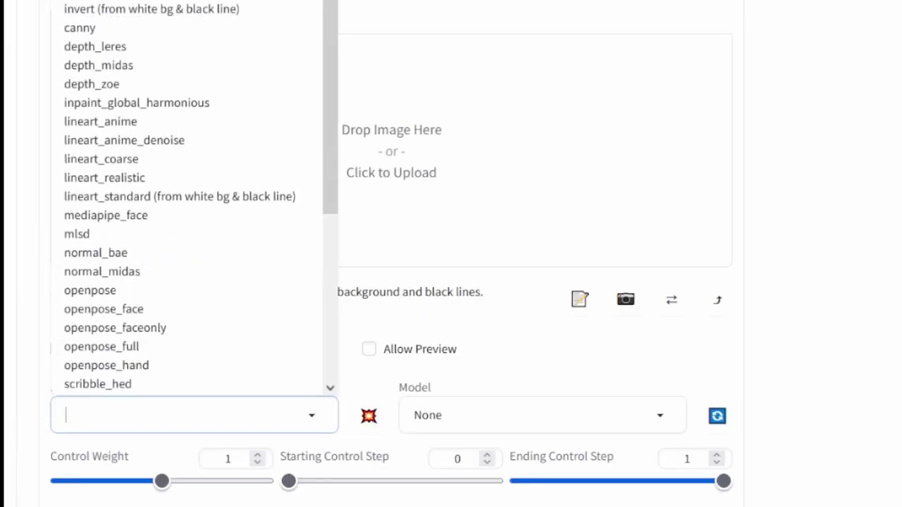
left_click(92, 290)
left_click(532, 415)
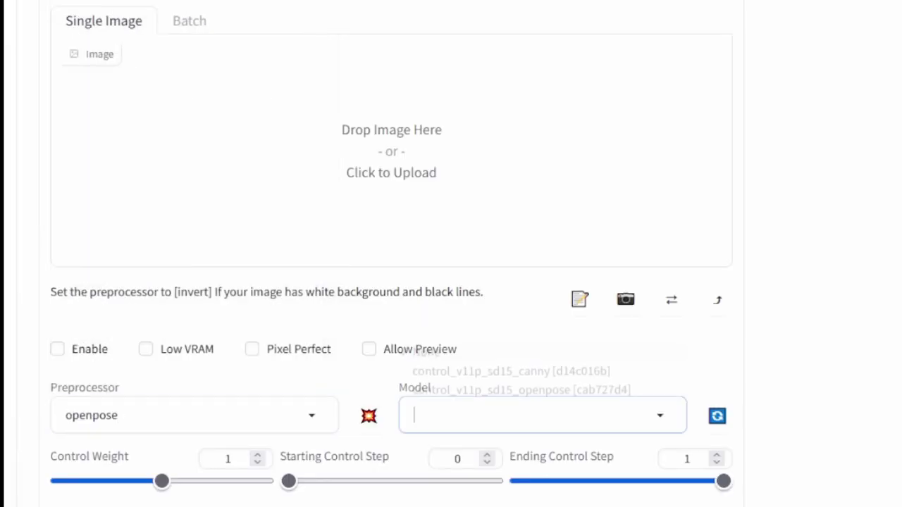
left_click(522, 387)
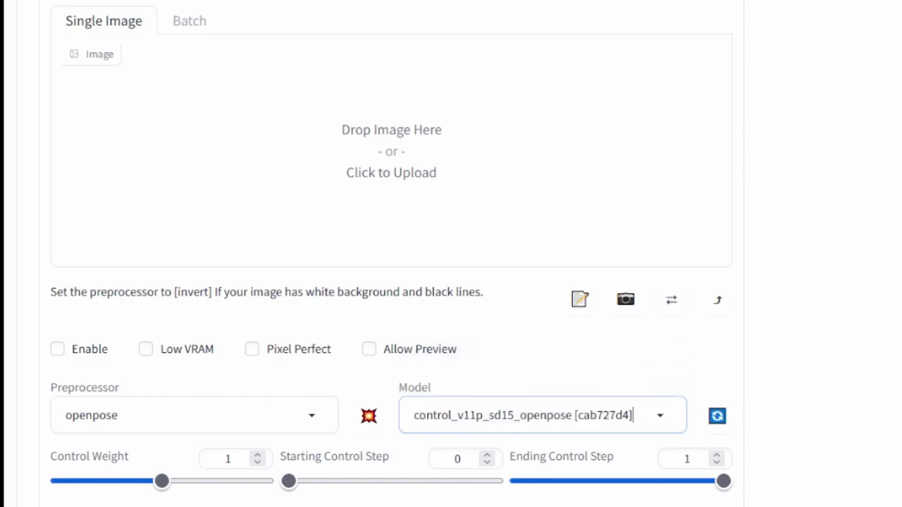
left_click(57, 349)
left_click(251, 349)
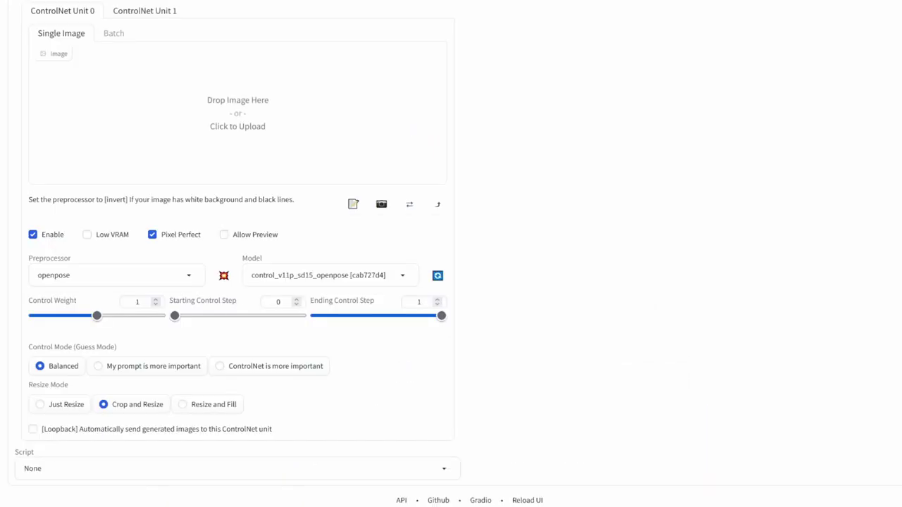
Enable ControlNet Unit 1 with Pixel Perfect, the canny preprocessor and the control_v11p_sd15_canny model.
left_click(144, 11)
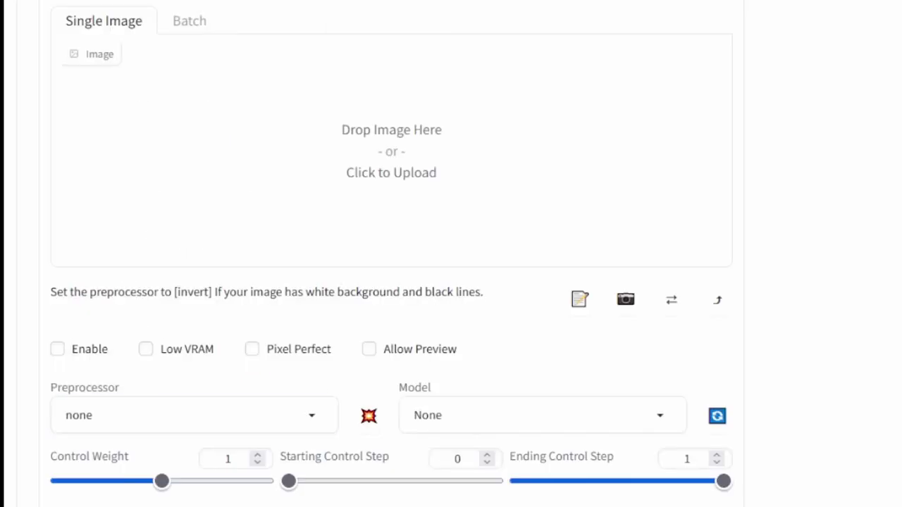
left_click(117, 276)
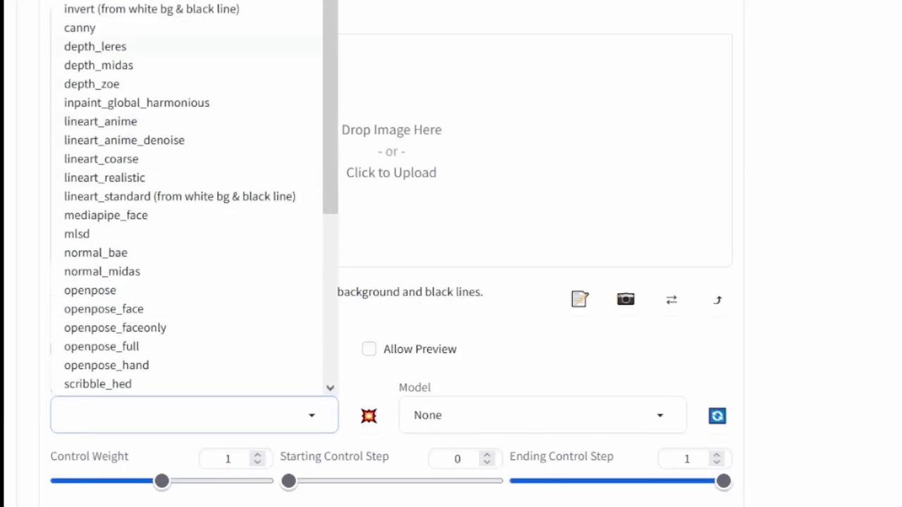
left_click(80, 27)
left_click(543, 415)
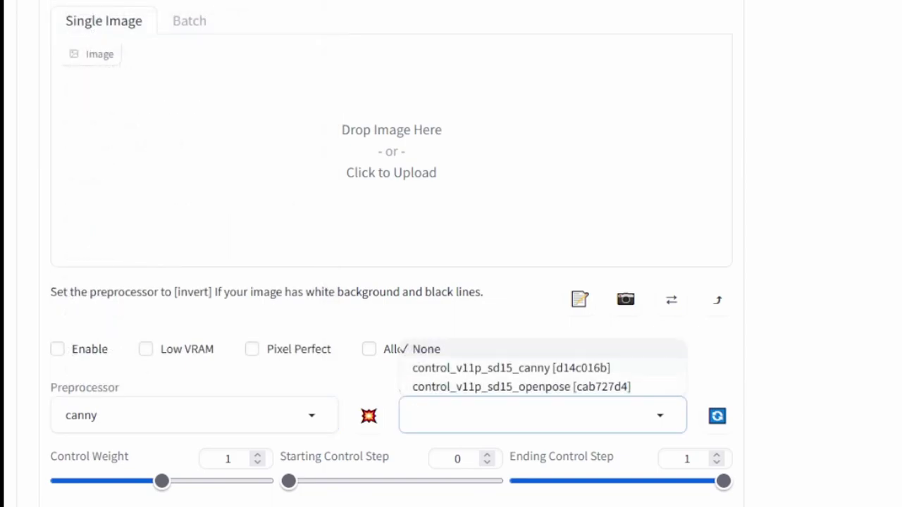
left_click(511, 368)
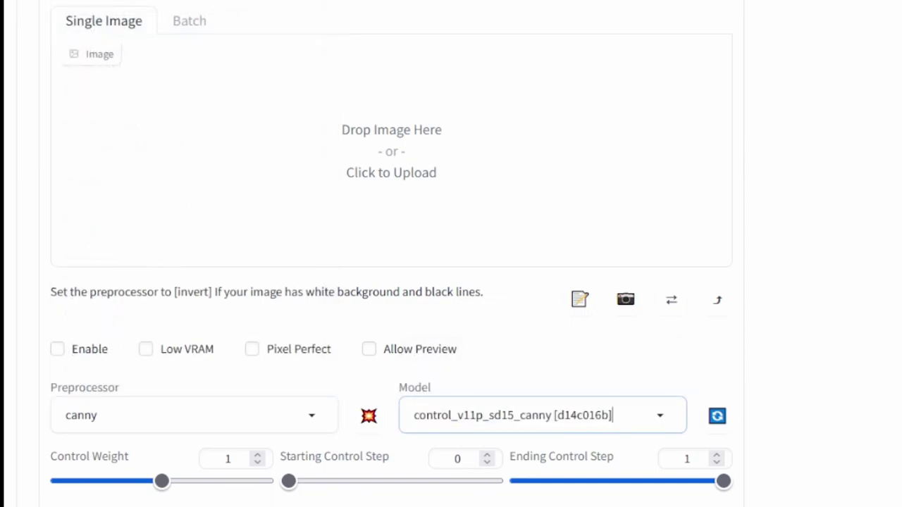
left_click(58, 350)
left_click(252, 349)
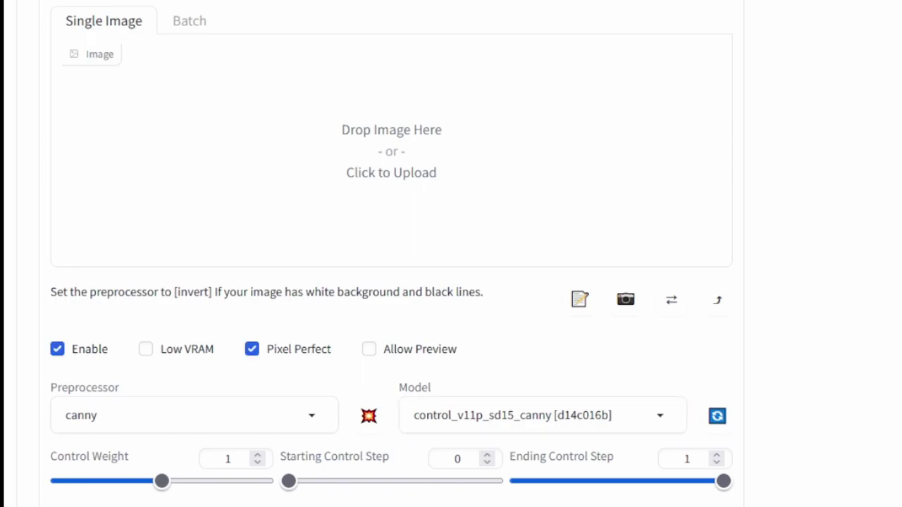
Generate the restyled test frame and inspect the result with its openpose and canny maps at full size.
scroll(451, 254, "up", 12)
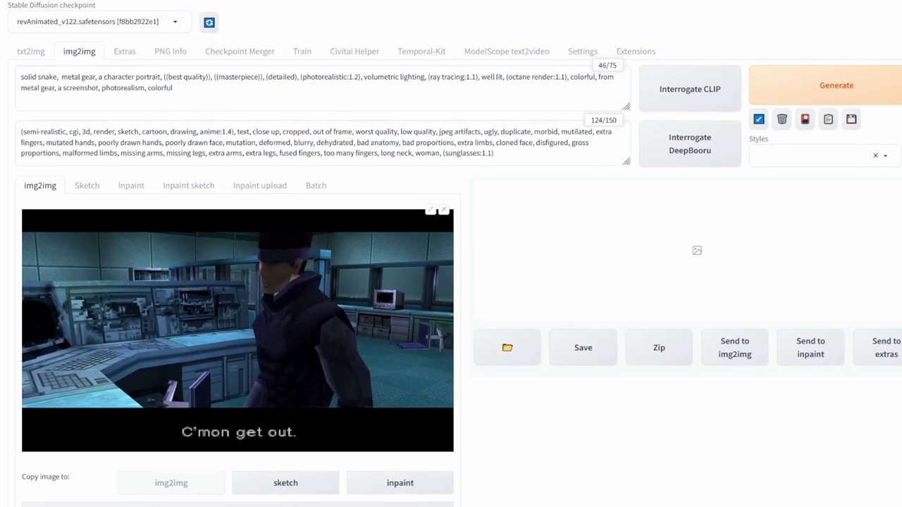
left_click(836, 85)
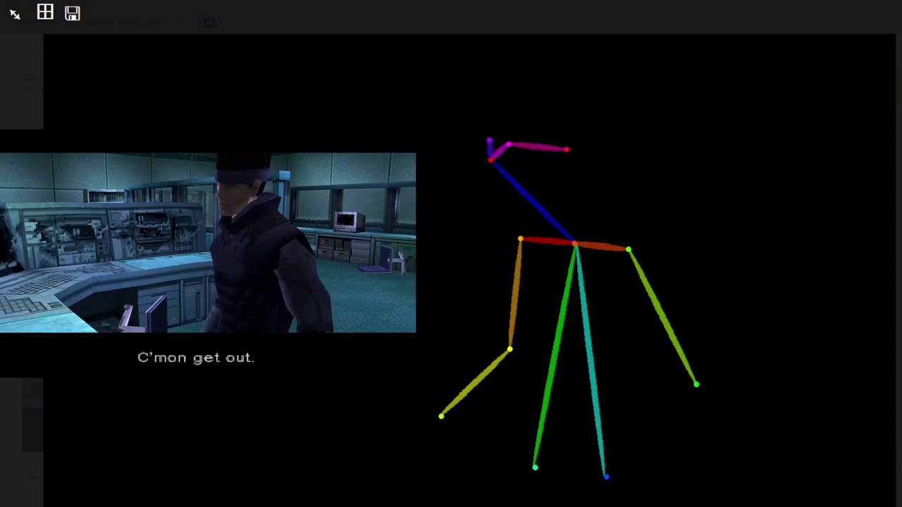
key("Escape")
key("Right")
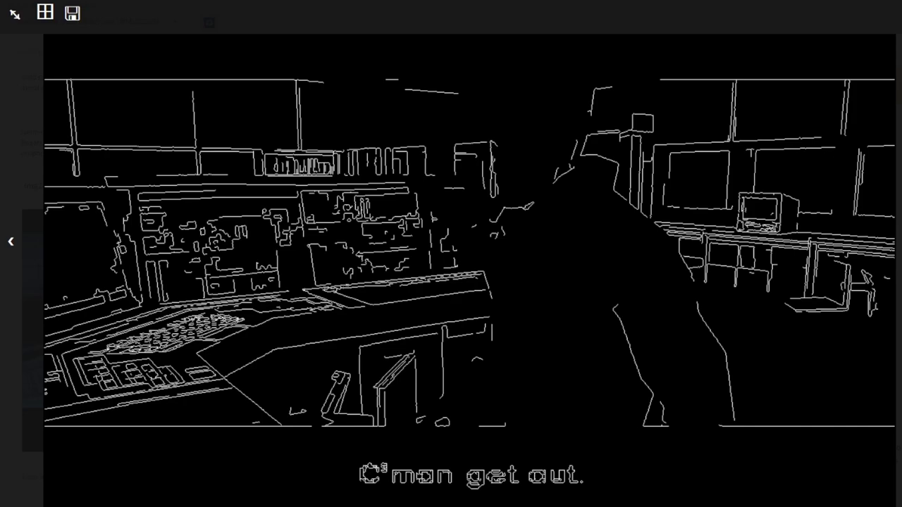
key("Left")
left_click(11, 241)
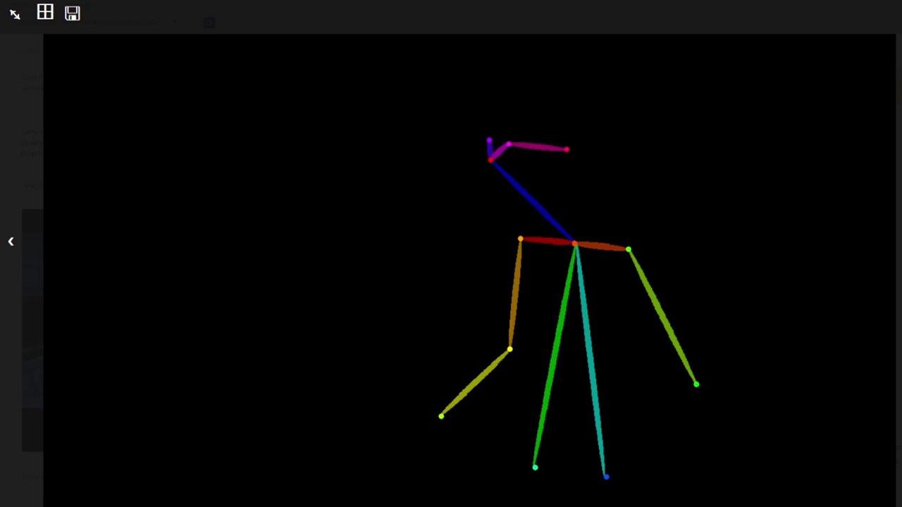
key("Right")
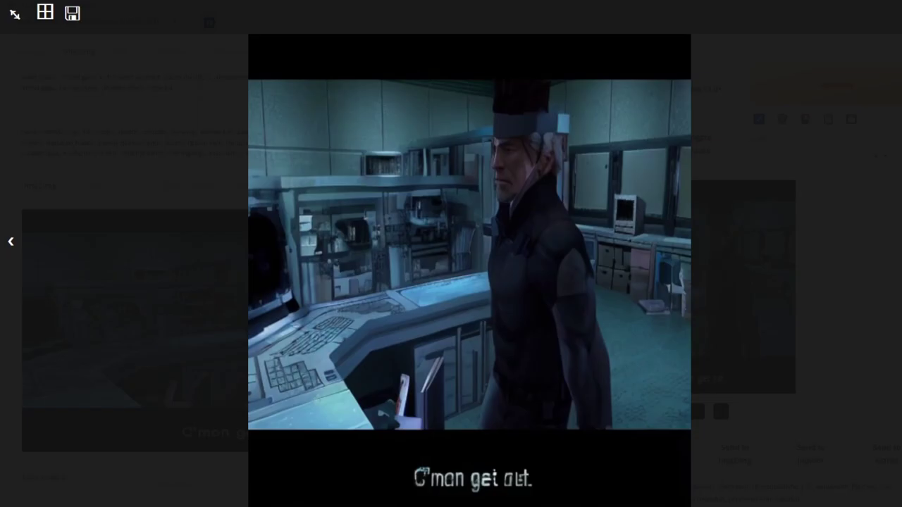
key("Escape")
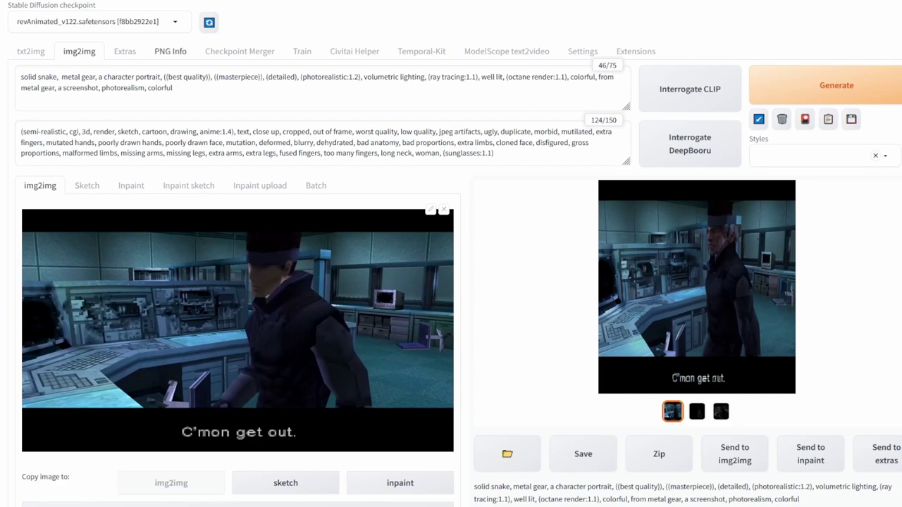
Load 0and3.png into PNG Info and send it to img2img to set the output size to 1280 x 720.
left_click(170, 51)
left_click_drag(542, 320, 329, 171)
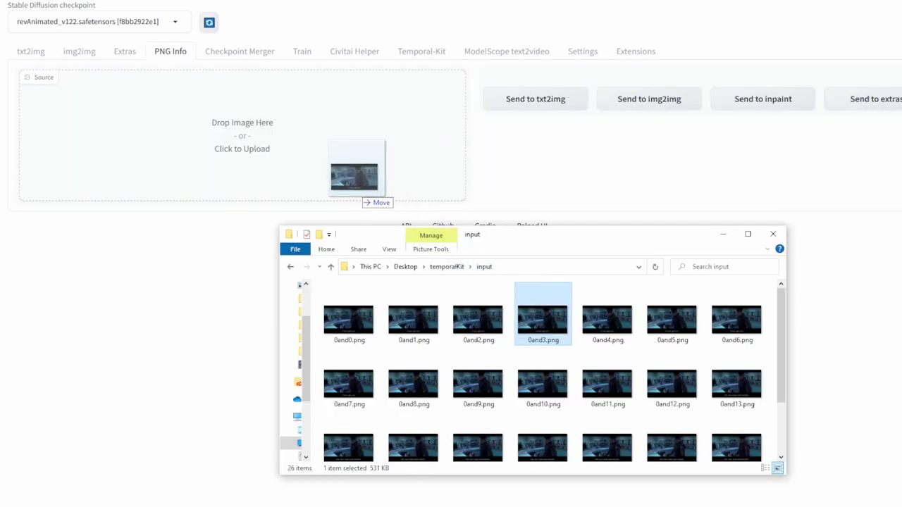
left_click(649, 134)
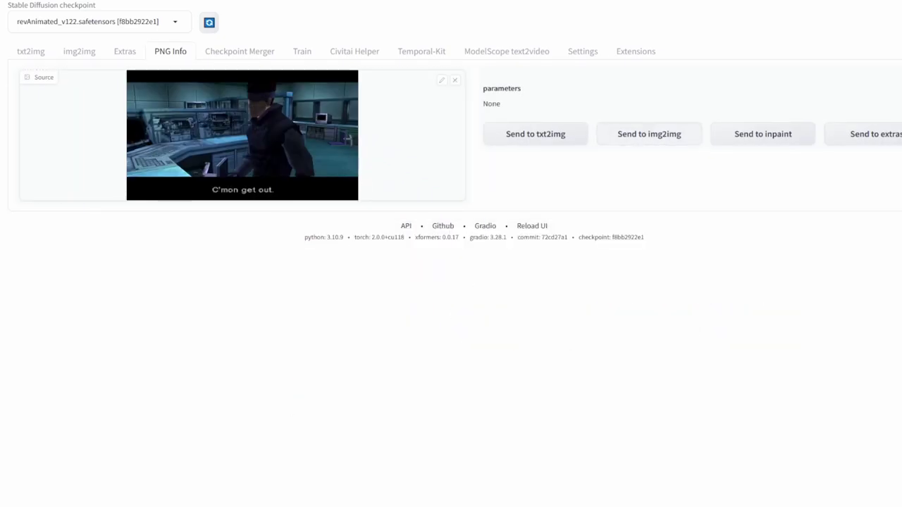
scroll(451, 282, "down", 4)
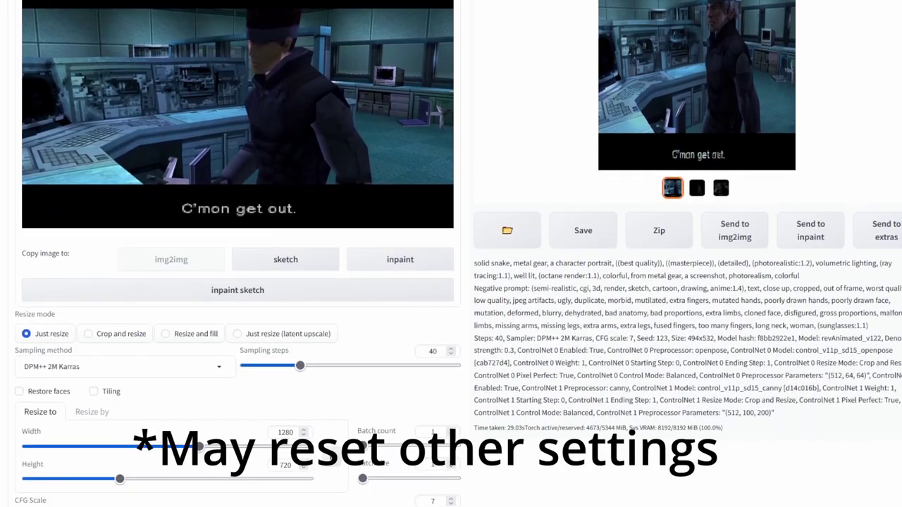
scroll(451, 282, "up", 4)
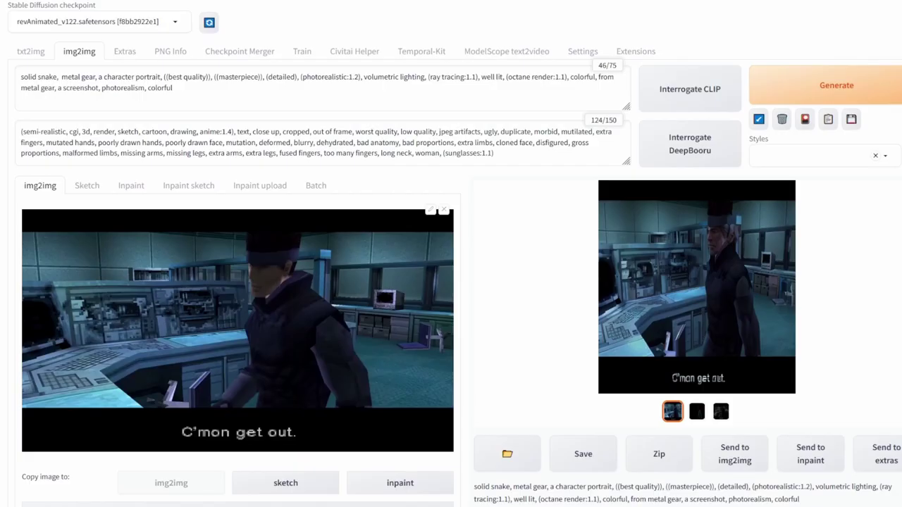
Generate the 1280 x 720 test frame and examine it at full size.
left_click(836, 85)
left_click(696, 296)
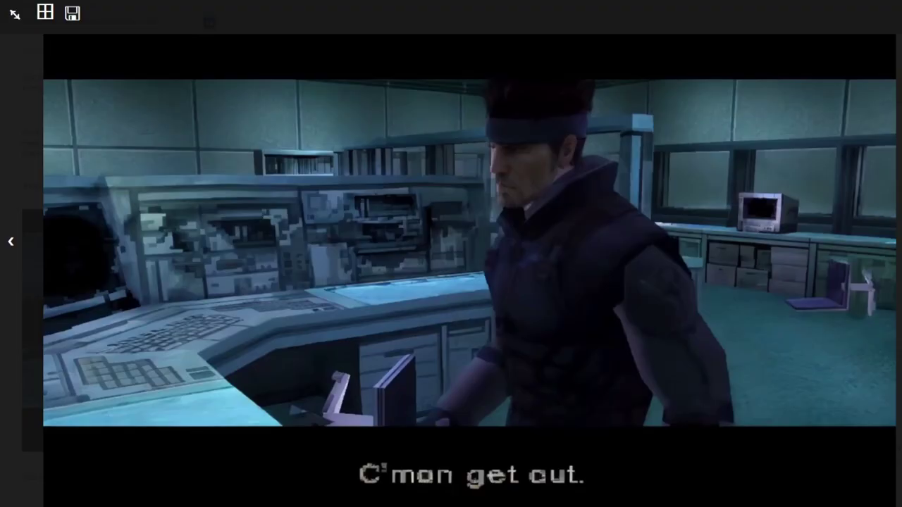
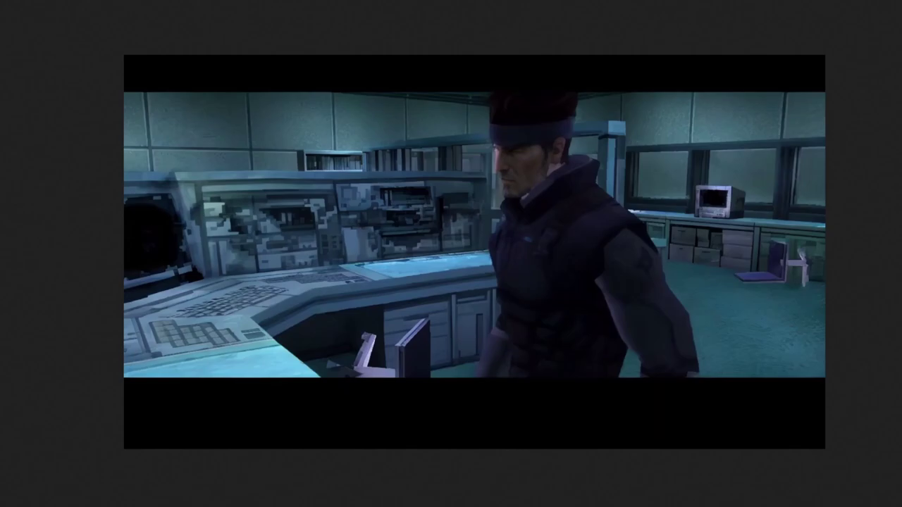
scroll(497, 151, "up", 2)
key("Escape")
Copy the path of the input folder inside temporalKit's 0 folder for the img2img batch.
scroll(451, 253, "down", 5)
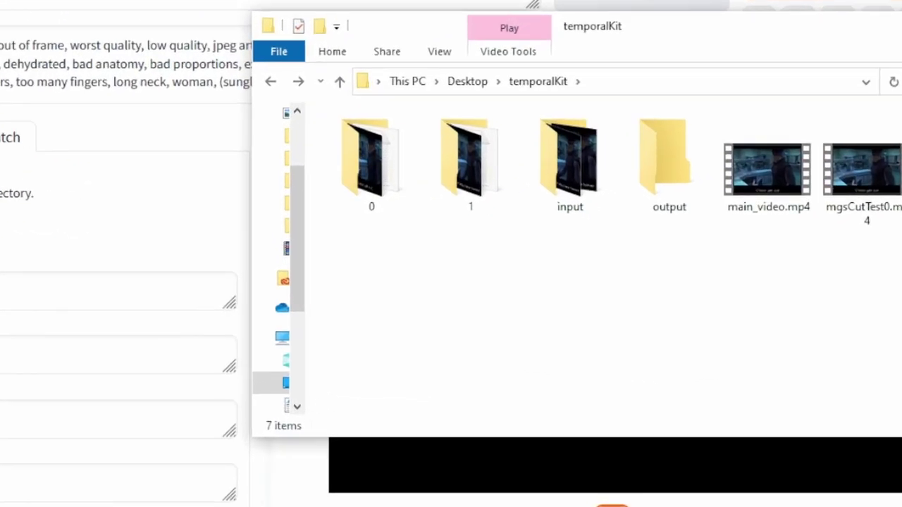
double_click(532, 201)
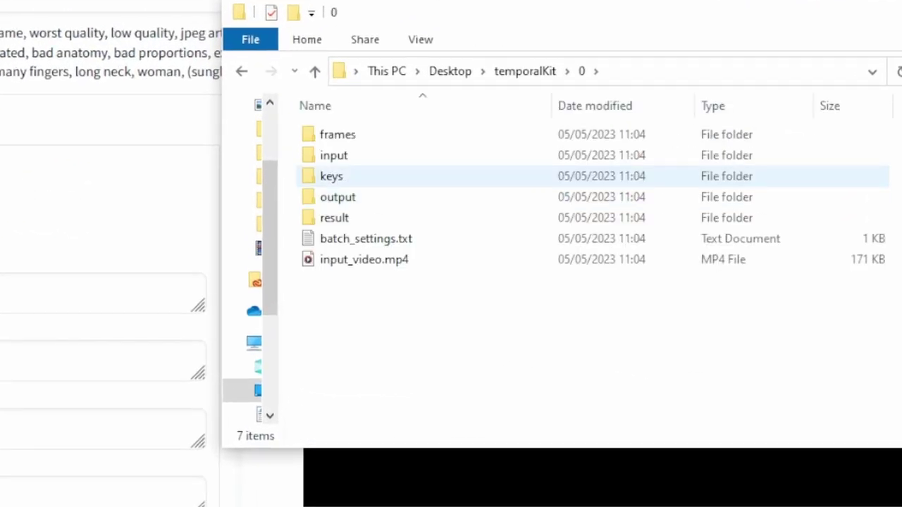
double_click(334, 155)
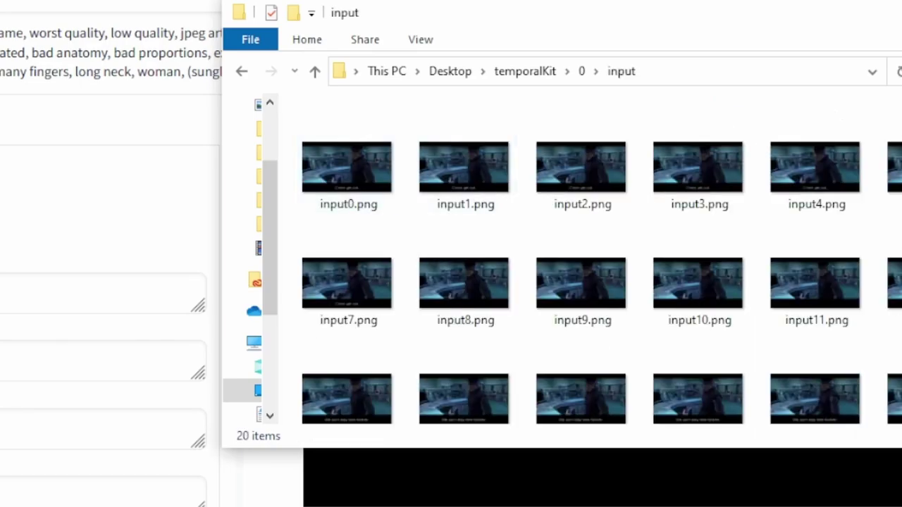
left_click(705, 71)
key("ctrl+c")
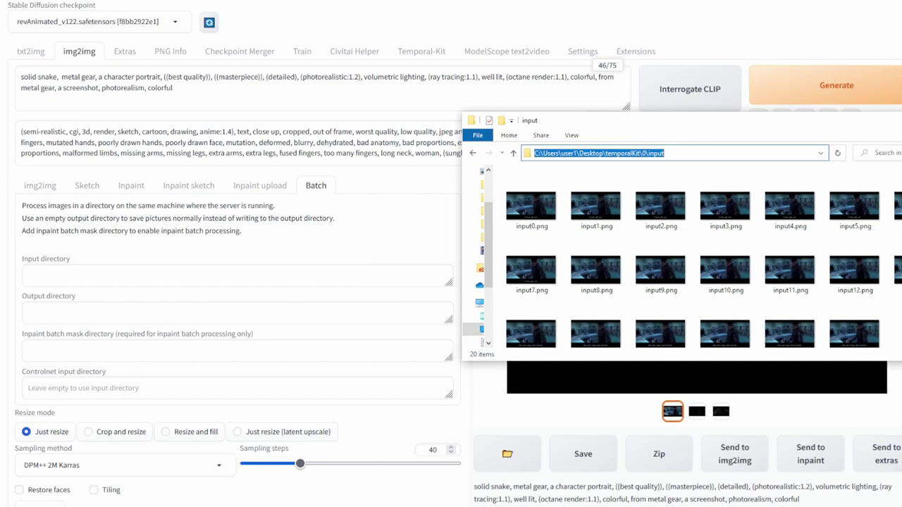
Set the img2img batch input directory to C:\Users\user1\Desktop\temporalKit\0\input and the output directory to the output folder beside it.
left_click(233, 275)
key("ctrl+v")
key("alt+Tab")
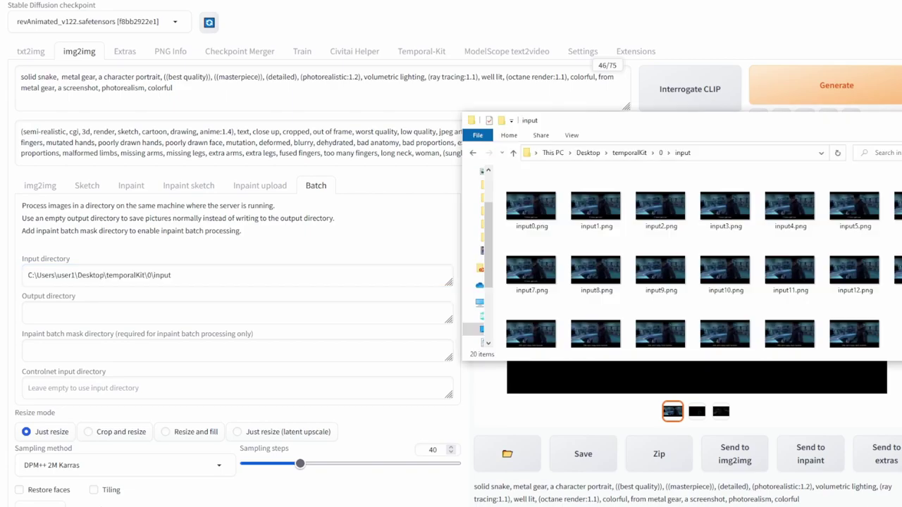
left_click(660, 152)
double_click(525, 222)
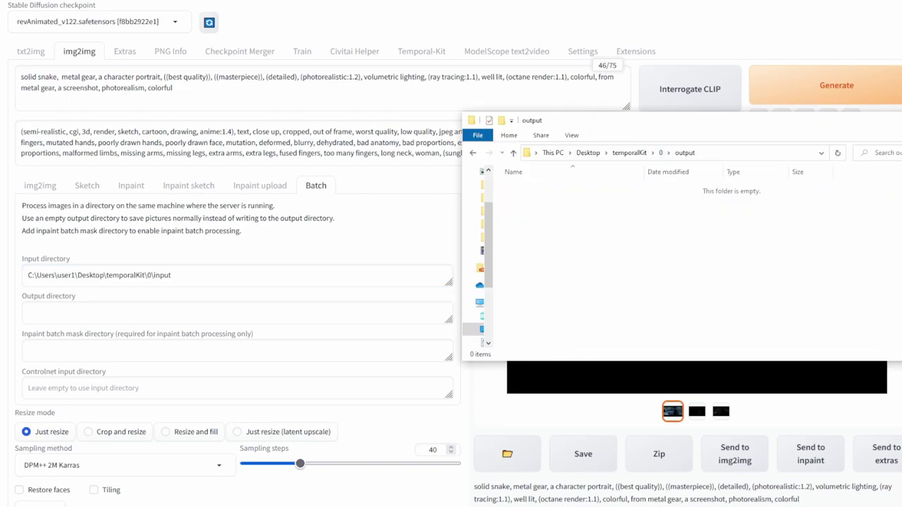
left_click(725, 153)
key("ctrl+c")
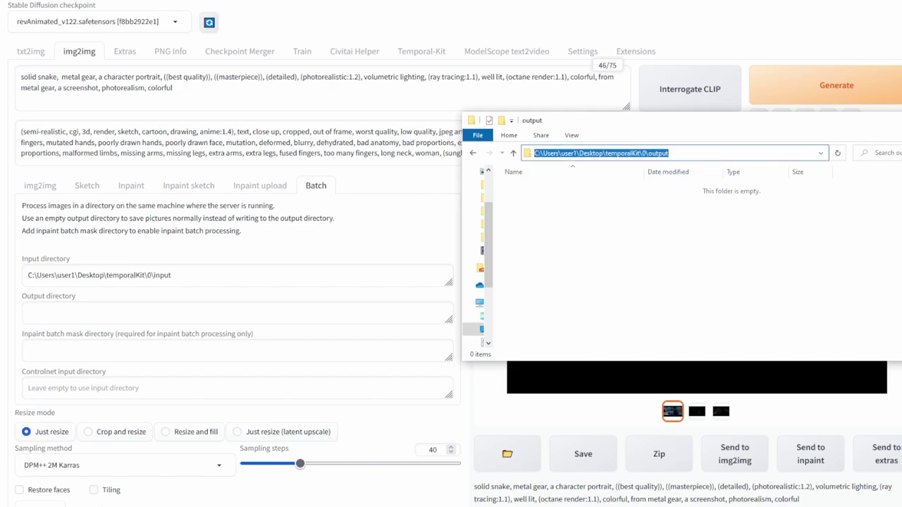
left_click(232, 313)
key("ctrl+v")
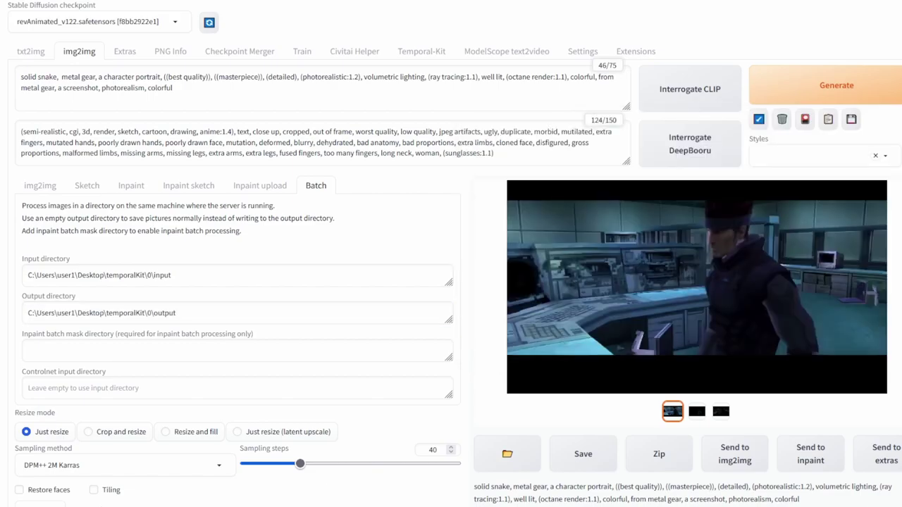
Switch ControlNet Unit 0 and Unit 1 to batch mode and generate the img2img batch.
scroll(232, 313, "down", 9)
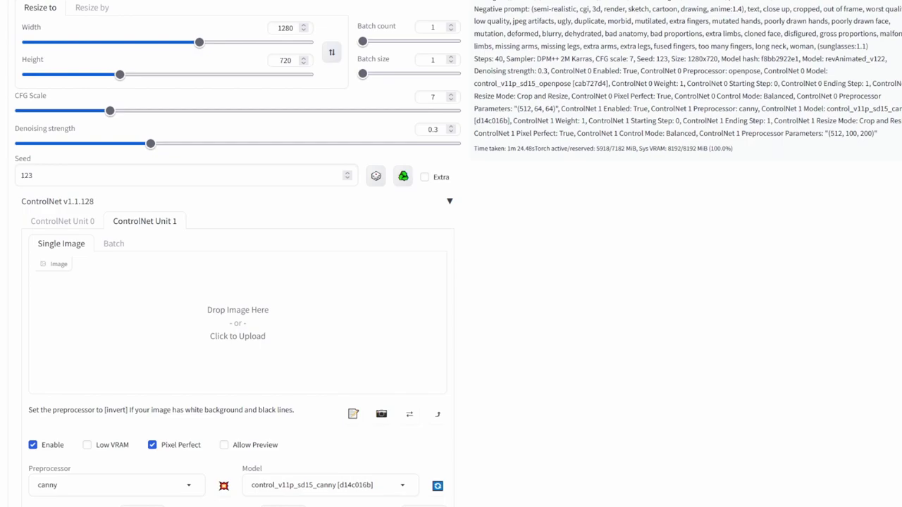
left_click(62, 221)
left_click(114, 244)
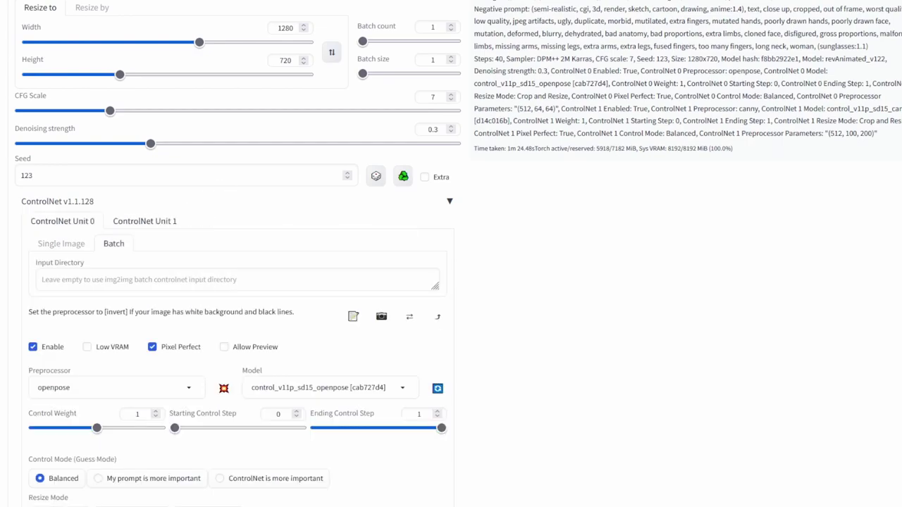
left_click(144, 221)
left_click(114, 243)
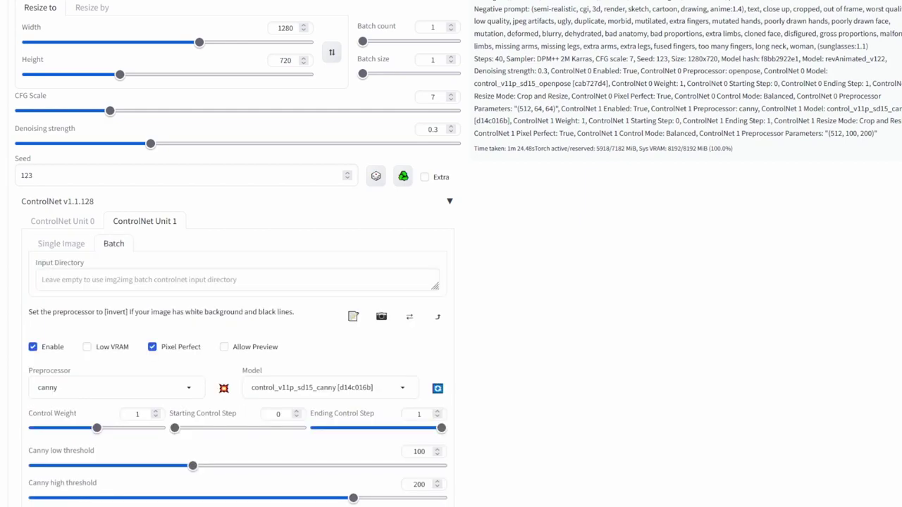
scroll(451, 253, "up", 7)
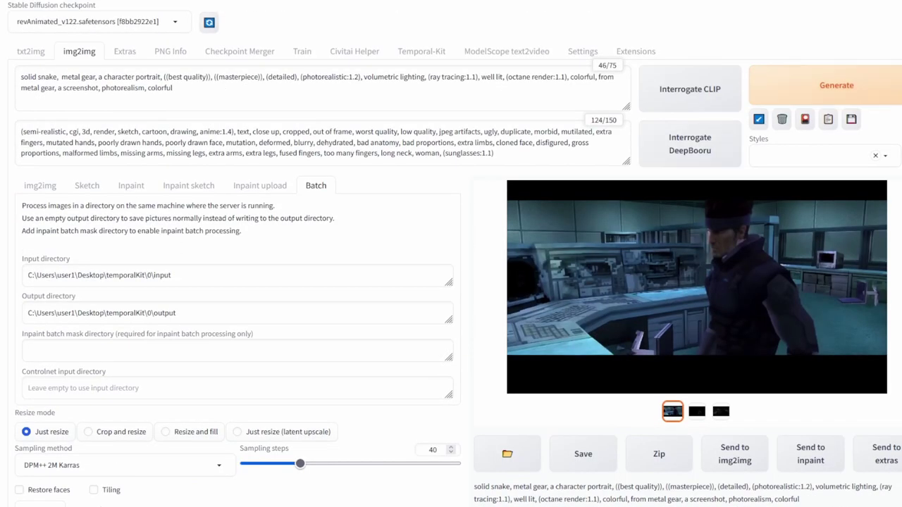
key("ctrl+Return")
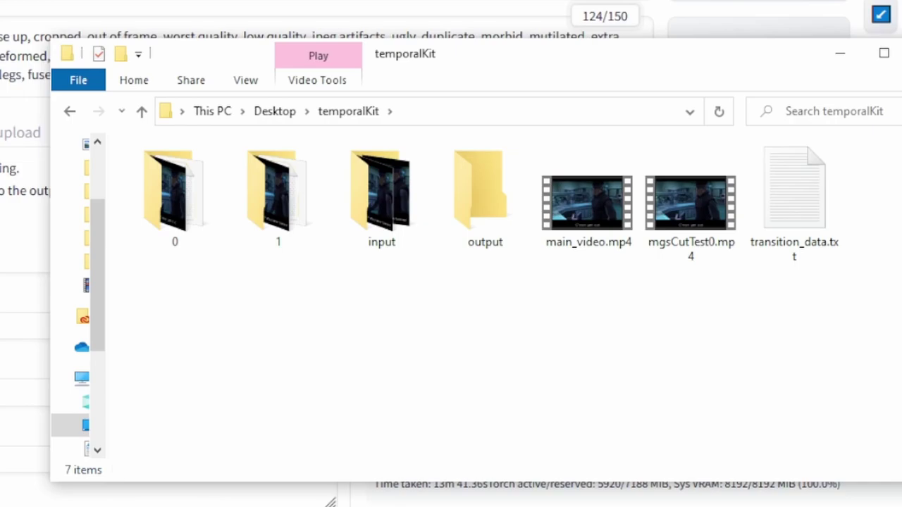
Examine the restyled frames in temporalKit's 0\output folder one after another at full size, starting with input0.png.
double_click(175, 190)
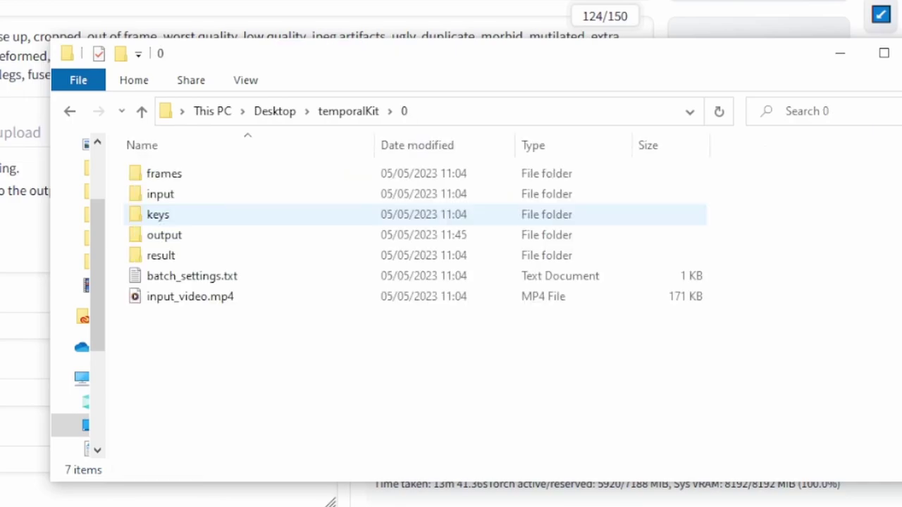
double_click(164, 235)
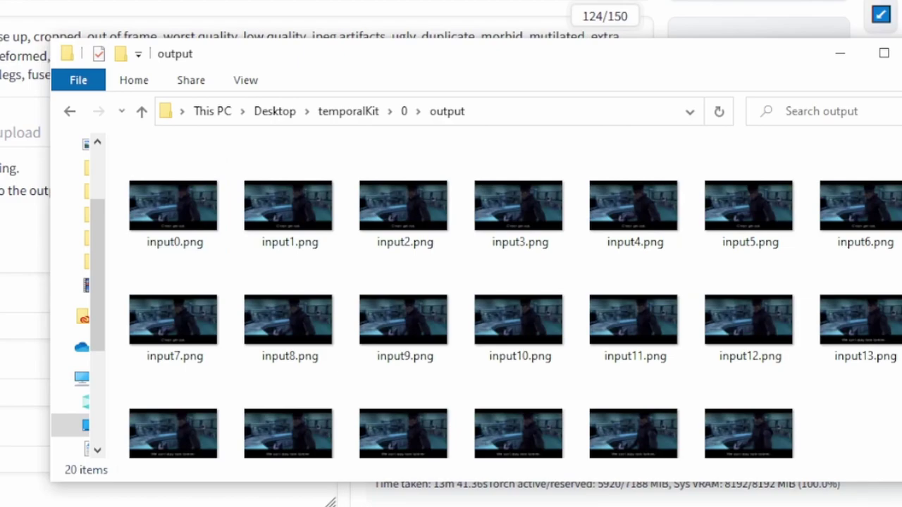
double_click(174, 209)
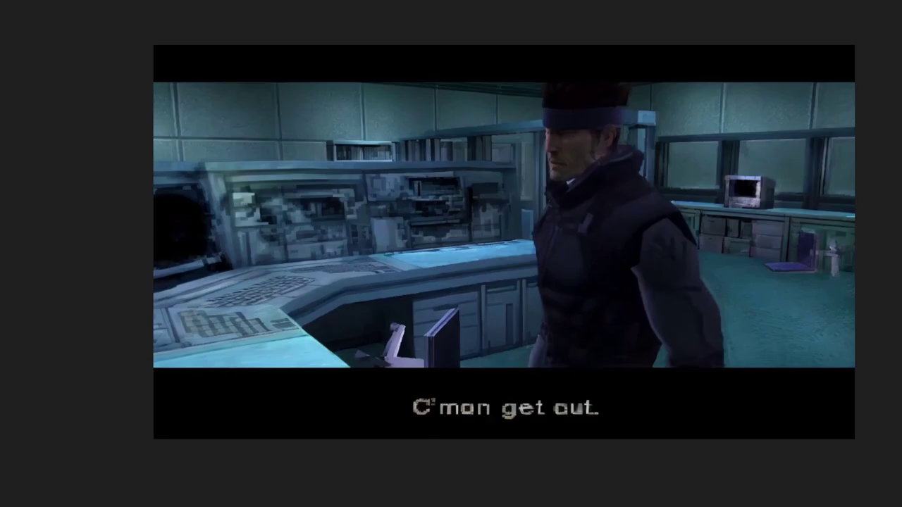
key("Right")
key("Right")
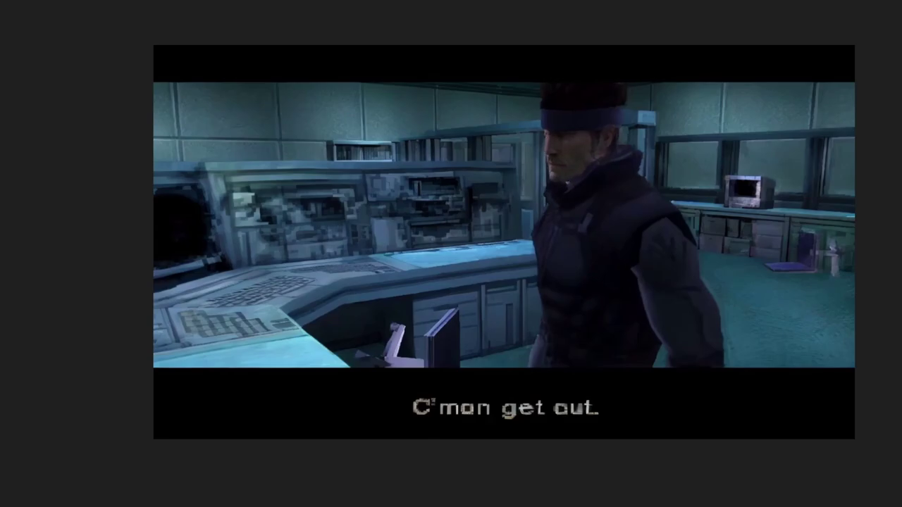
key("Right")
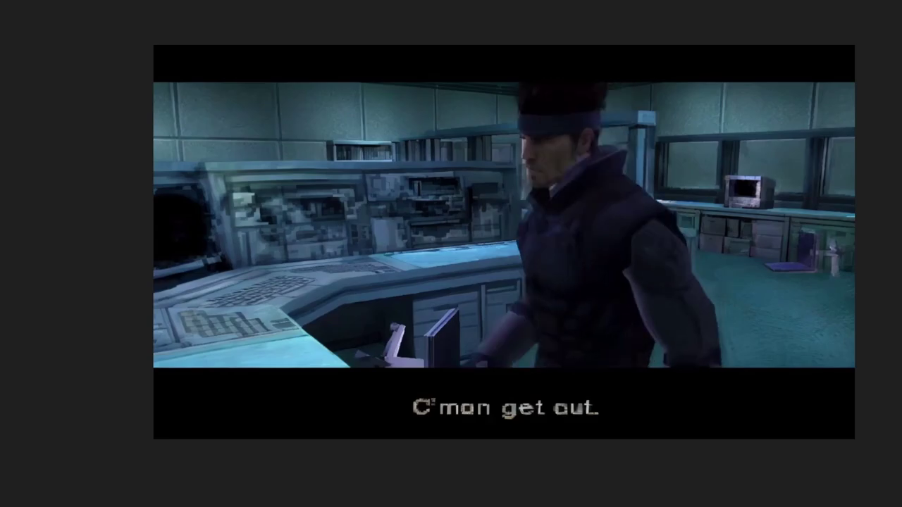
key("Right")
key("Right")
key("Right")
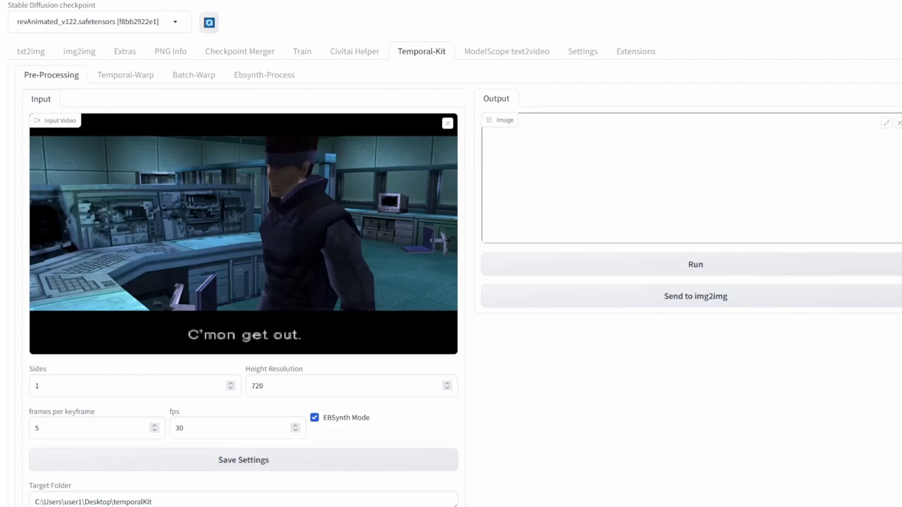
Set the Ebsynth-Process input folder in Temporal-Kit to C:\Users\user1\Desktop\temporalKit\0 and read its last settings.
left_click(265, 75)
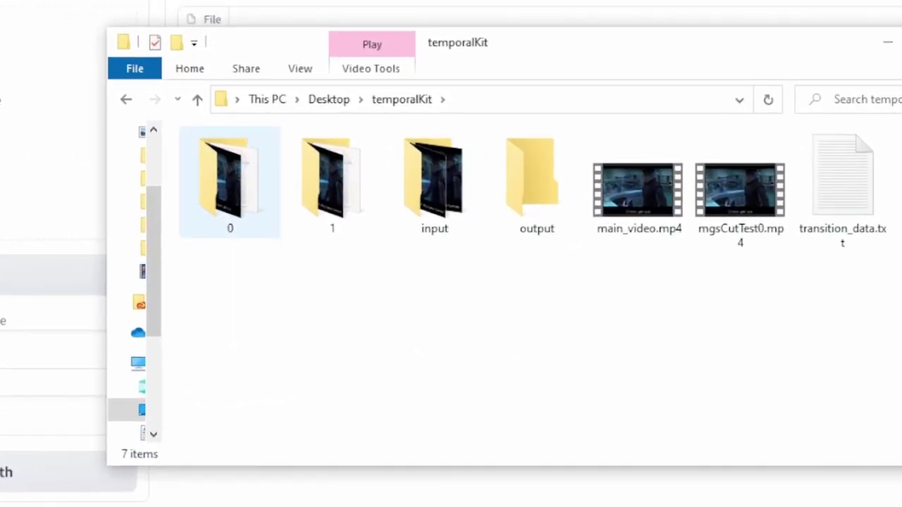
double_click(229, 199)
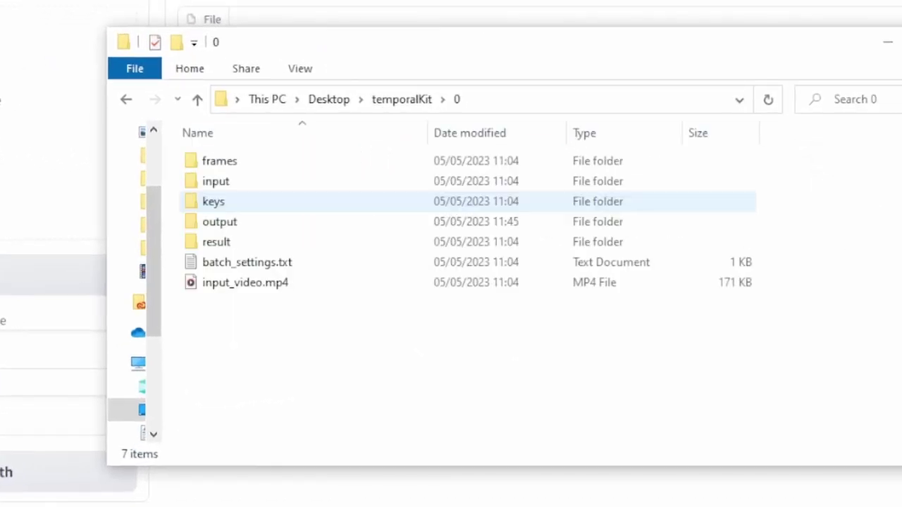
left_click(521, 99)
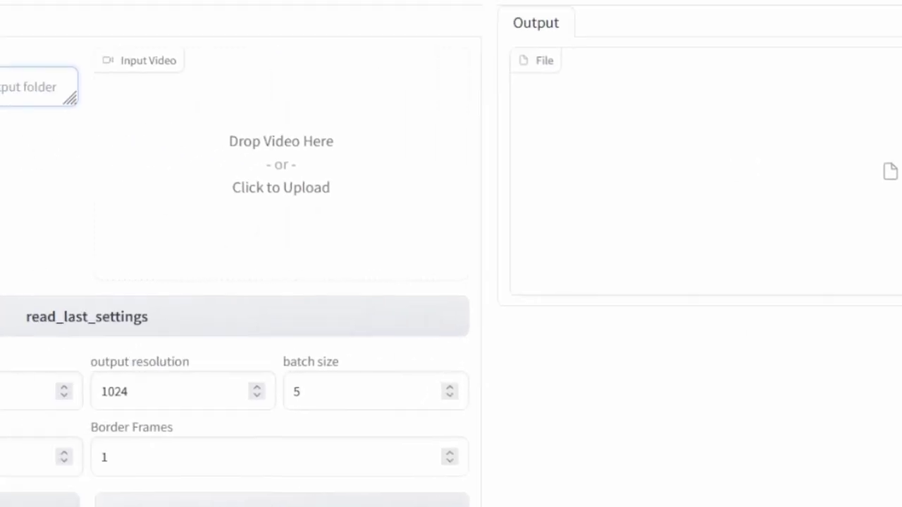
type("C:\\Users\\user1\\Desktop\\temporalKit\\0")
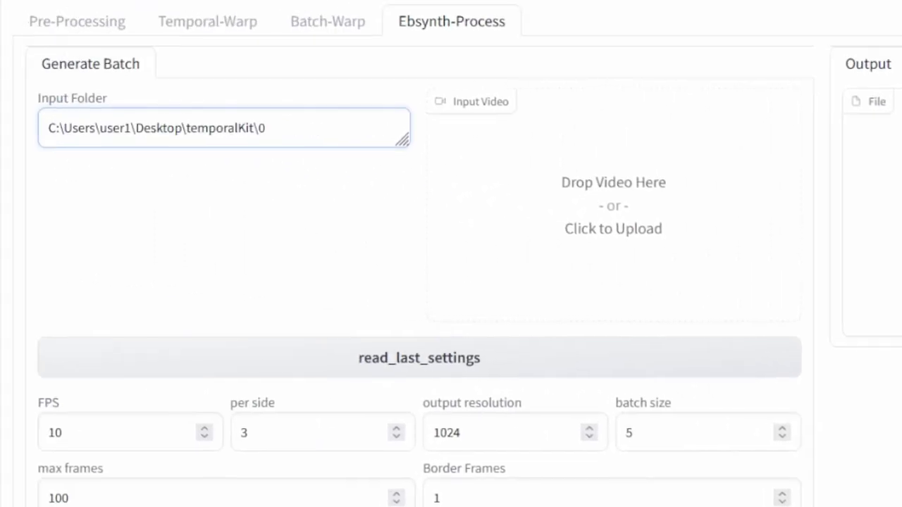
left_click(419, 357)
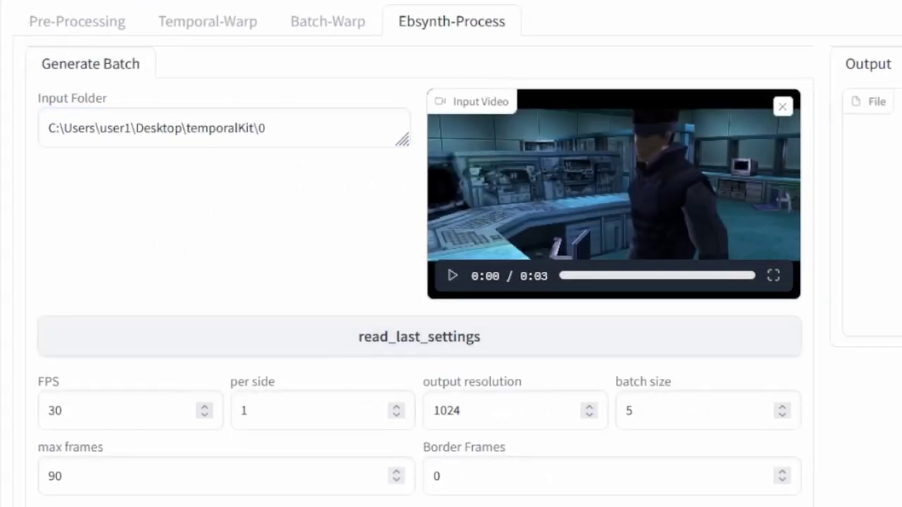
Set the Ebsynth-Process output resolution to 720 and prepare the EbSynth files.
double_click(462, 411)
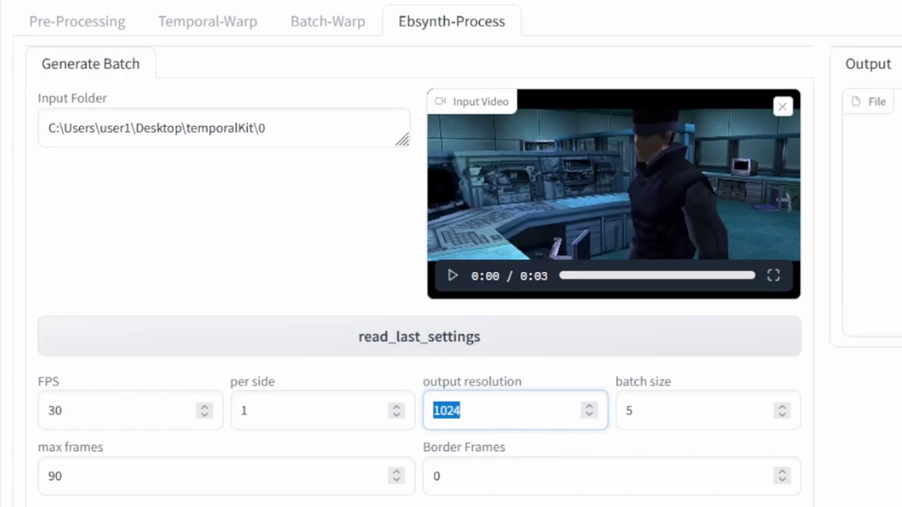
type("720")
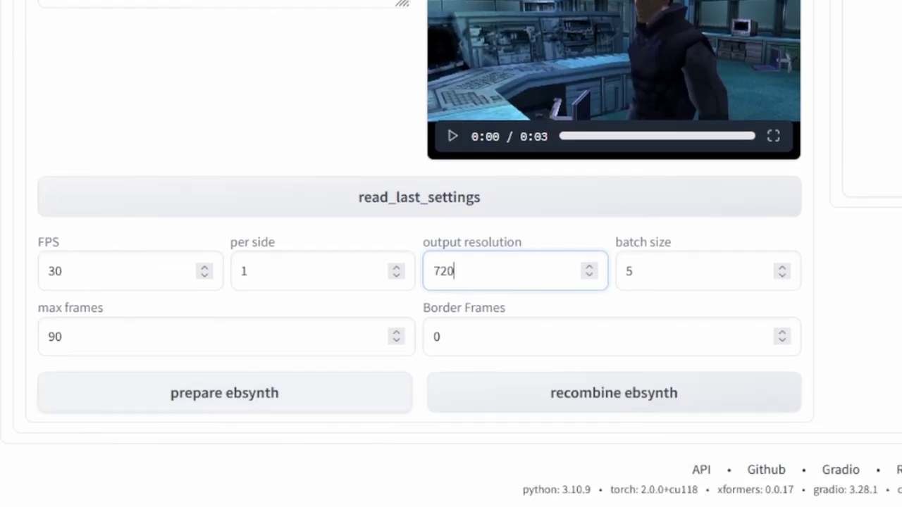
left_click(225, 393)
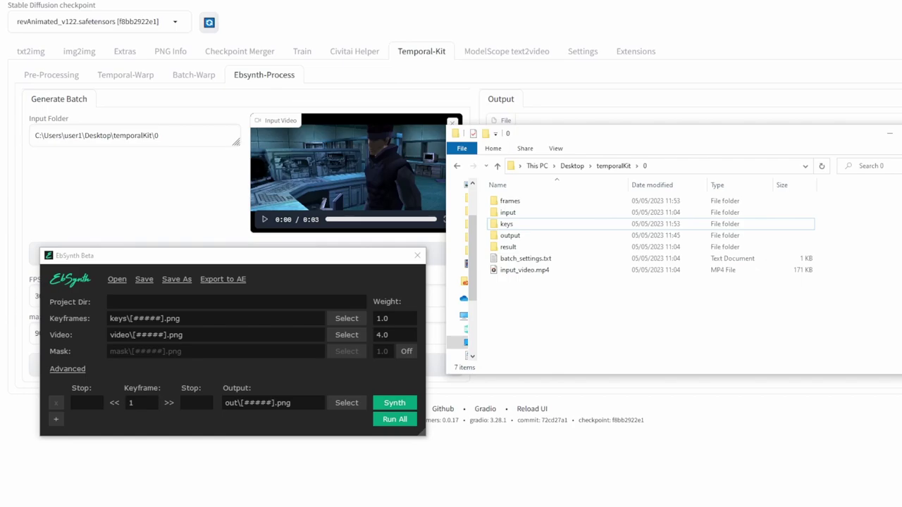
Switch to EbSynth and load the keys folder from temporalKit\0 as the keyframes.
left_click_drag(552, 224, 219, 318)
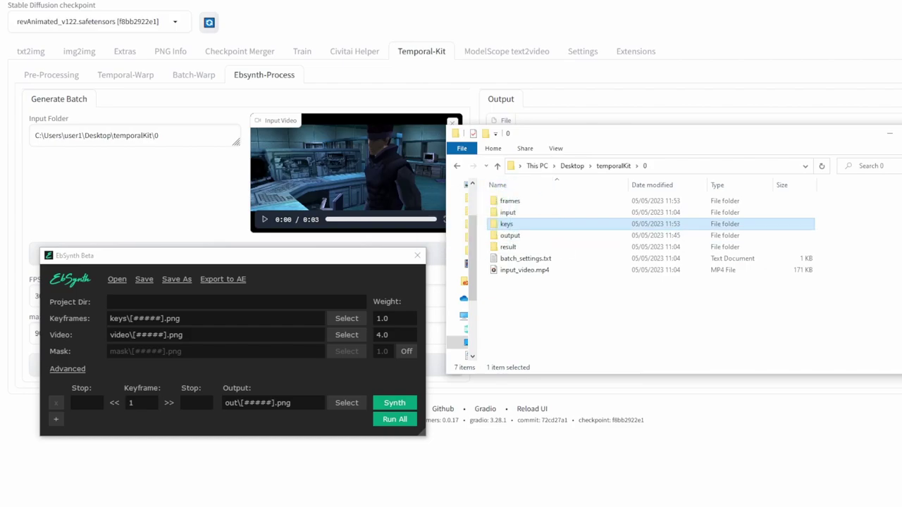
left_click_drag(284, 257, 288, 43)
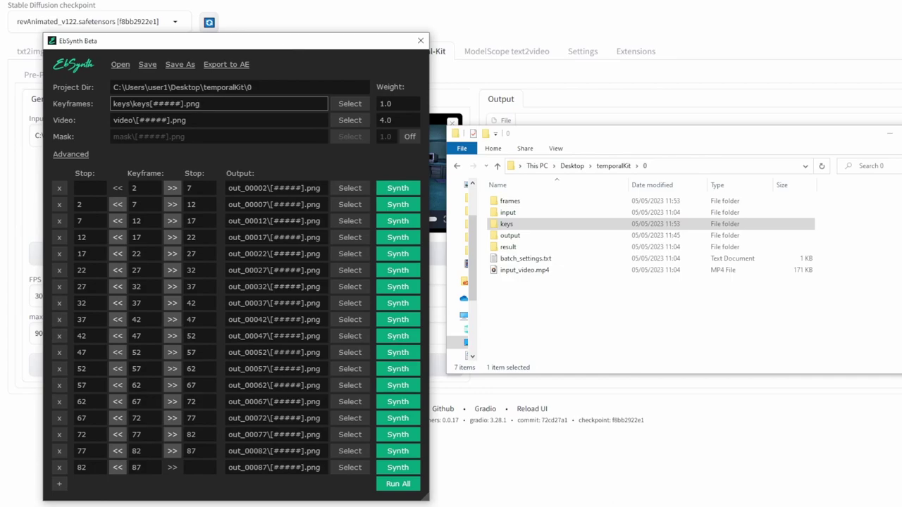
left_click(599, 317)
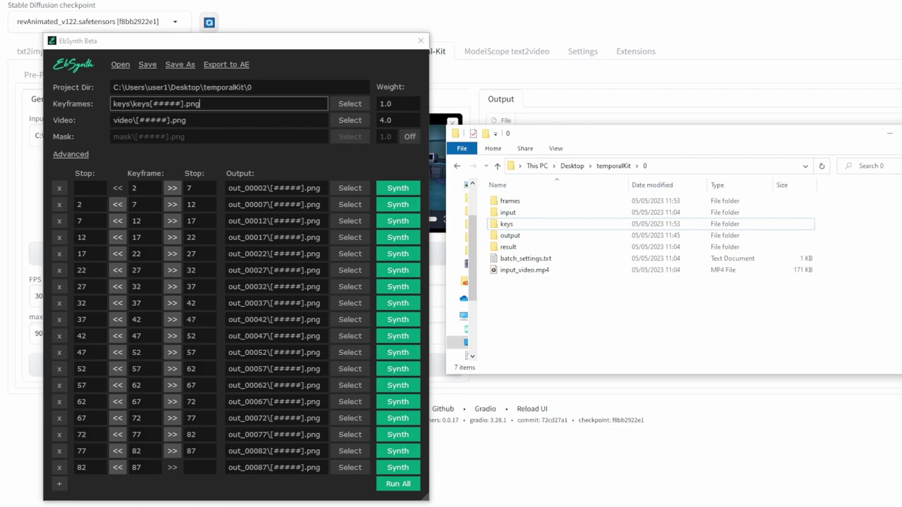
Load the frames folder from temporalKit\0 as the EbSynth video source and run the synthesis for all keyframes.
left_click_drag(508, 201, 267, 124)
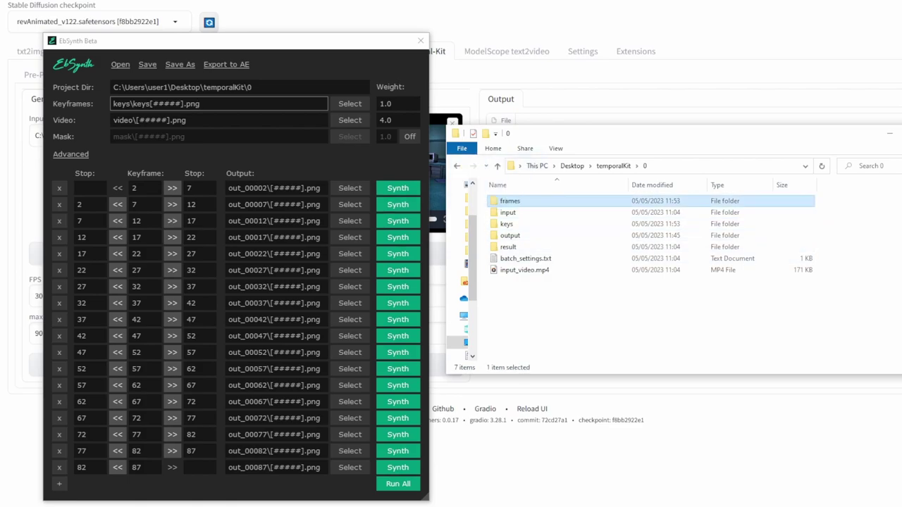
left_click_drag(399, 204, 219, 120)
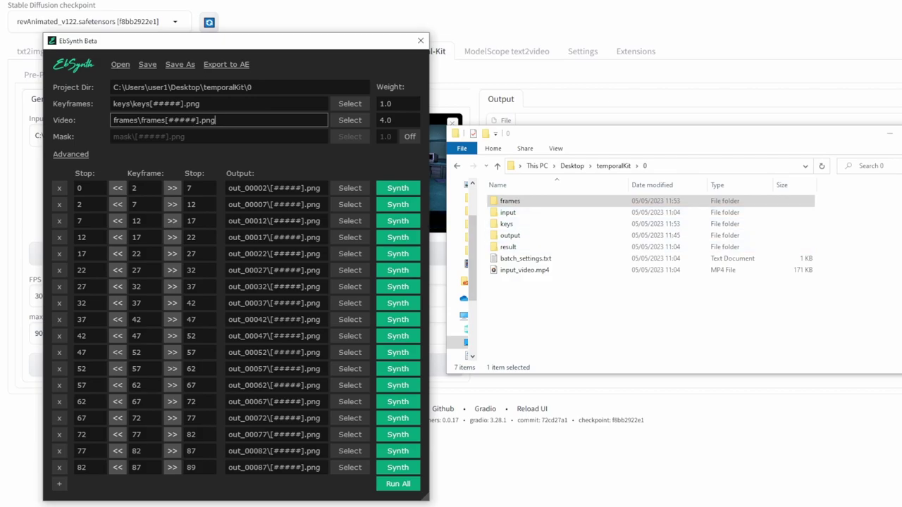
left_click(398, 484)
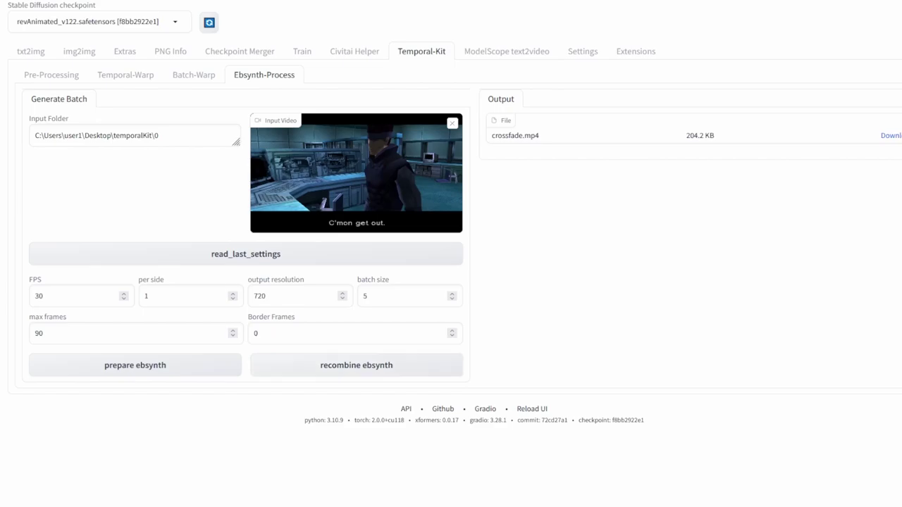
Download the recombined crossfade.mp4 from Temporal-Kit's Ebsynth-Process output.
left_click(891, 135)
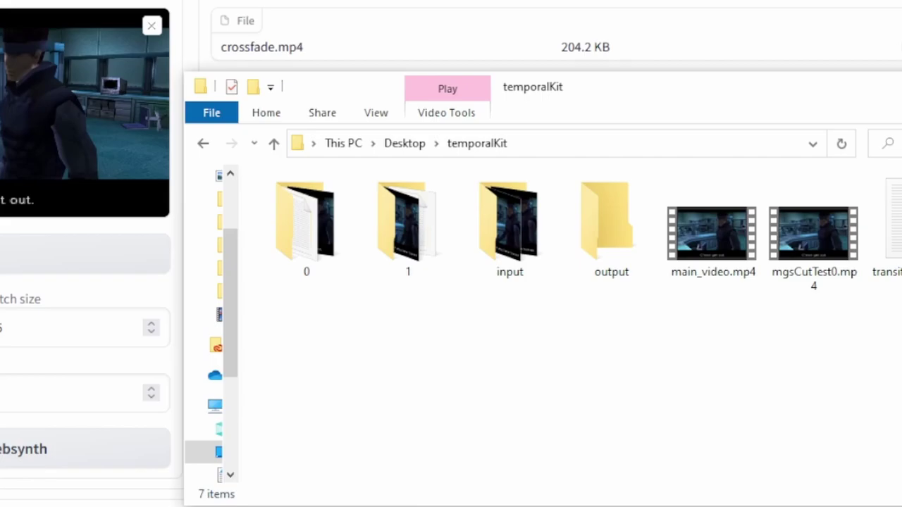
left_click_drag(257, 347, 317, 306)
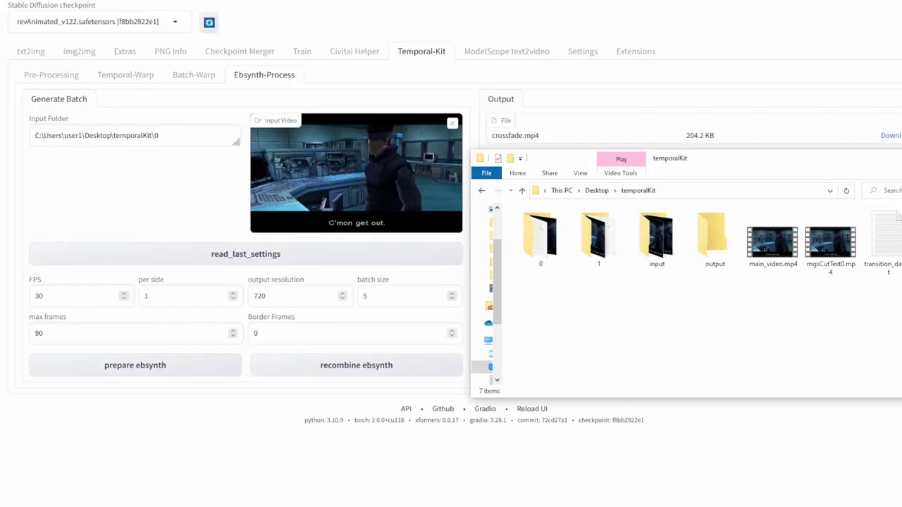
left_click(79, 51)
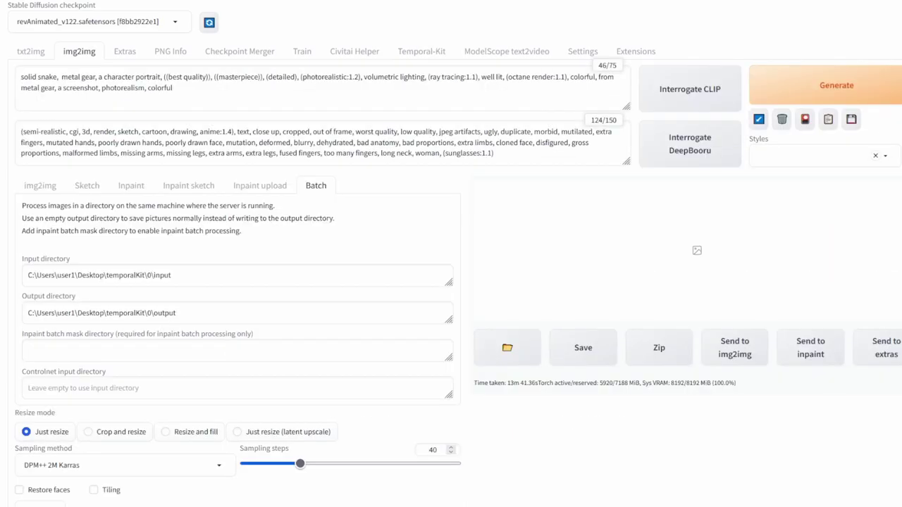
key("alt+Tab")
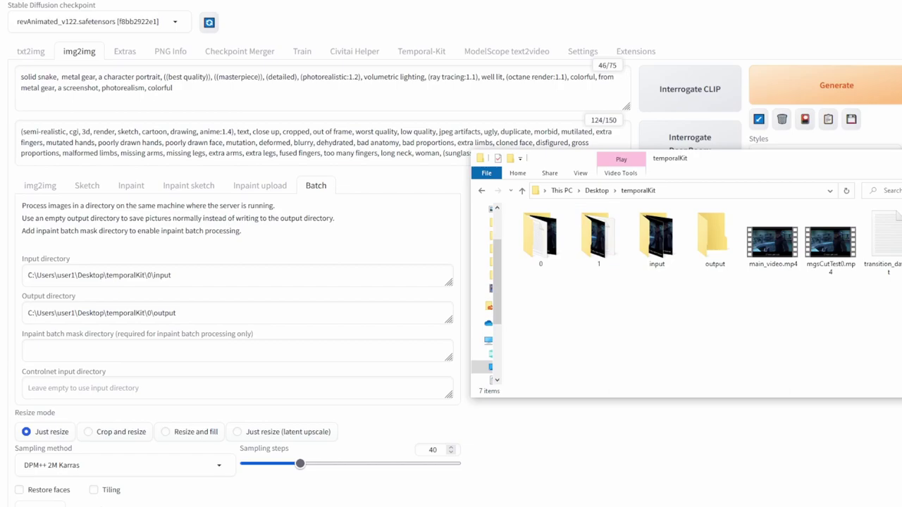
left_click(151, 275)
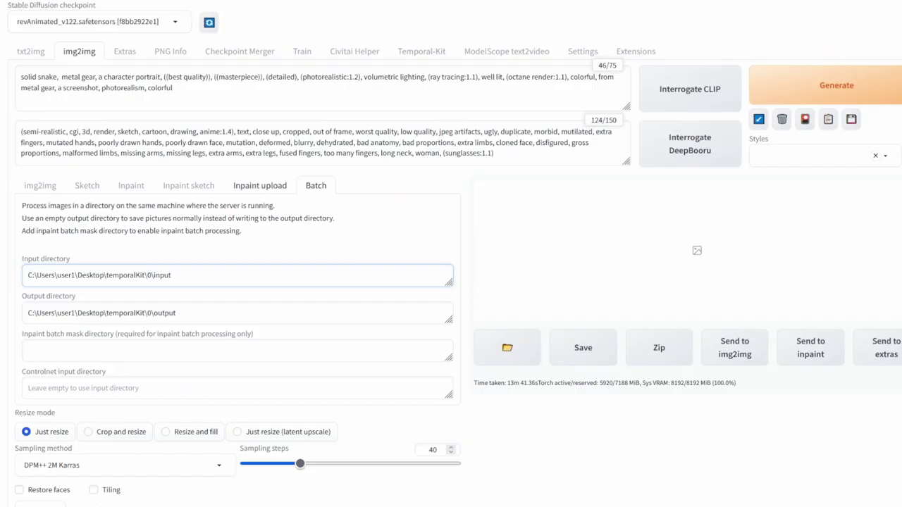
left_click(421, 51)
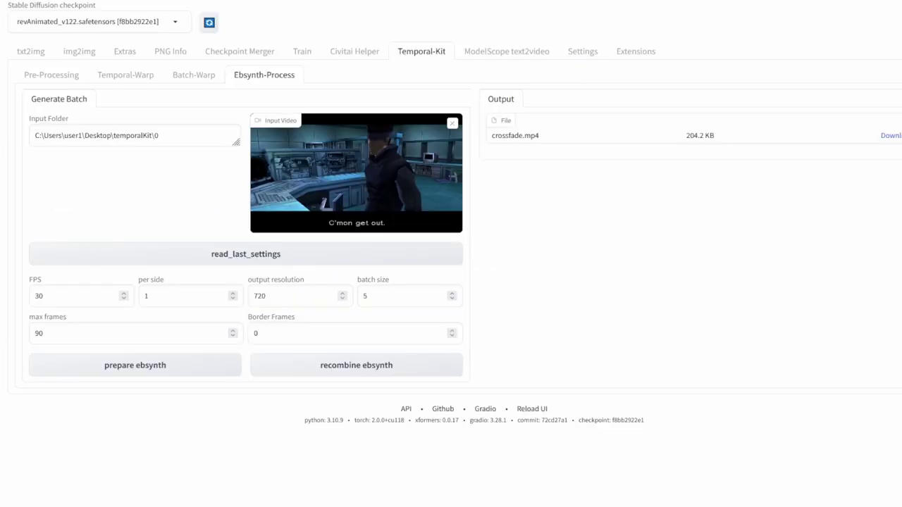
Switch to File Explorer and compare the contents of temporalKit subfolders 1 and 0, finishing with folder 1 open.
left_click(263, 476)
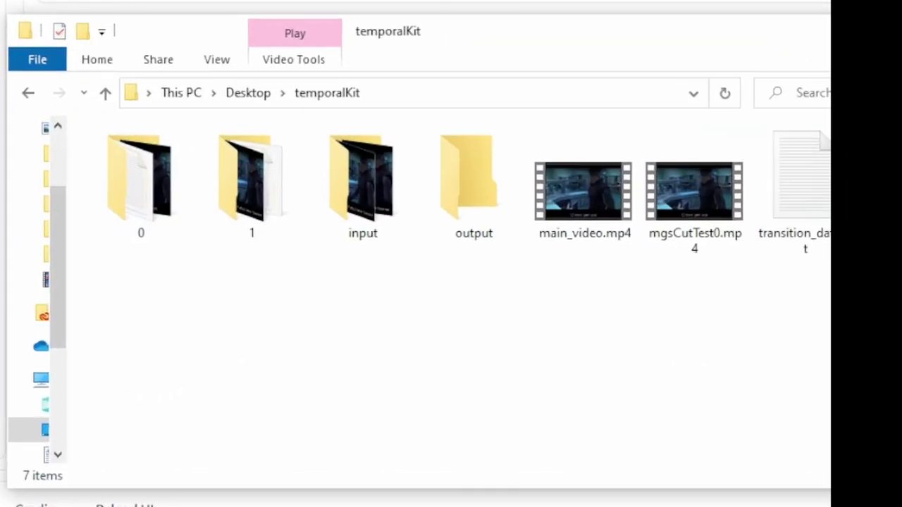
double_click(252, 179)
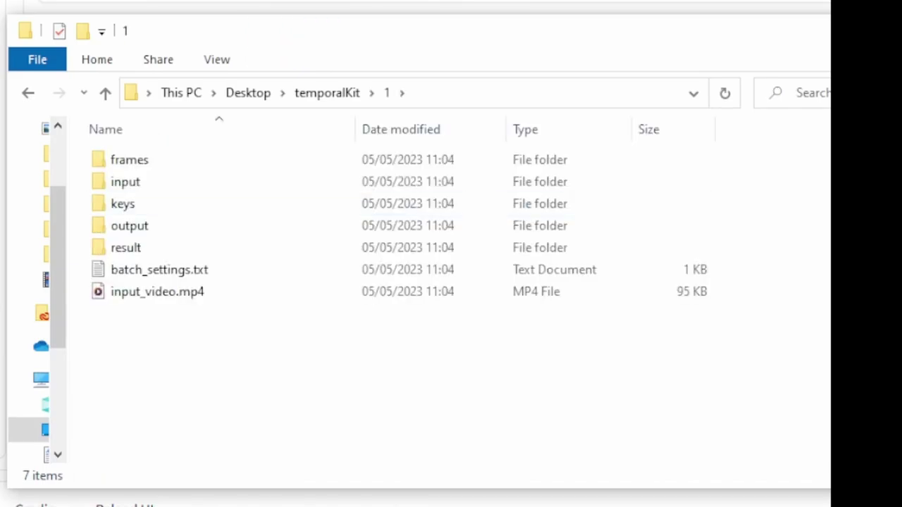
left_click(327, 93)
double_click(141, 181)
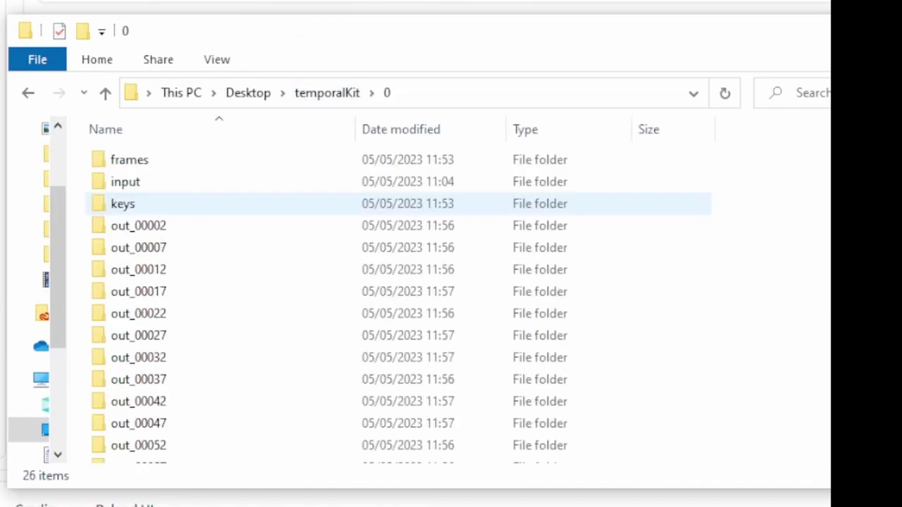
scroll(176, 319, "down", 4)
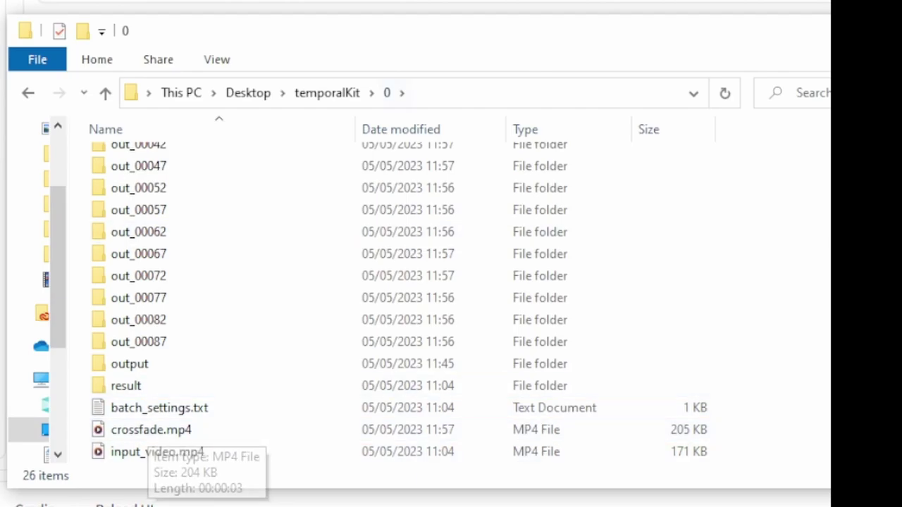
left_click(327, 92)
double_click(248, 141)
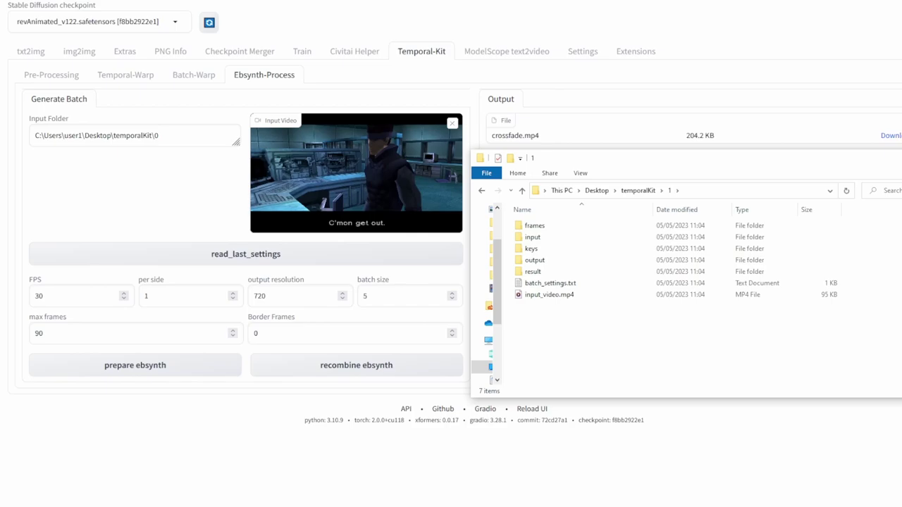
Switch back to the Stable Diffusion web UI and review the settings of ControlNet Unit 0 and ControlNet Unit 1.
key("alt+Tab")
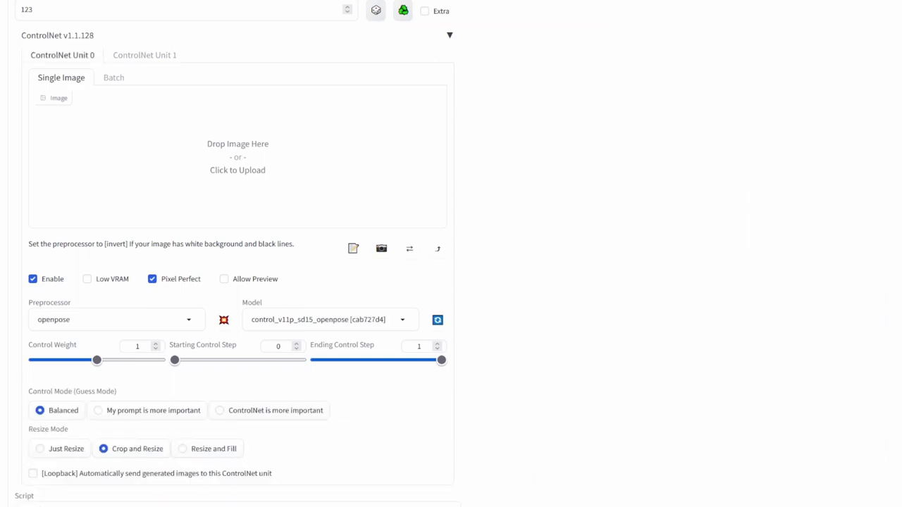
left_click(144, 55)
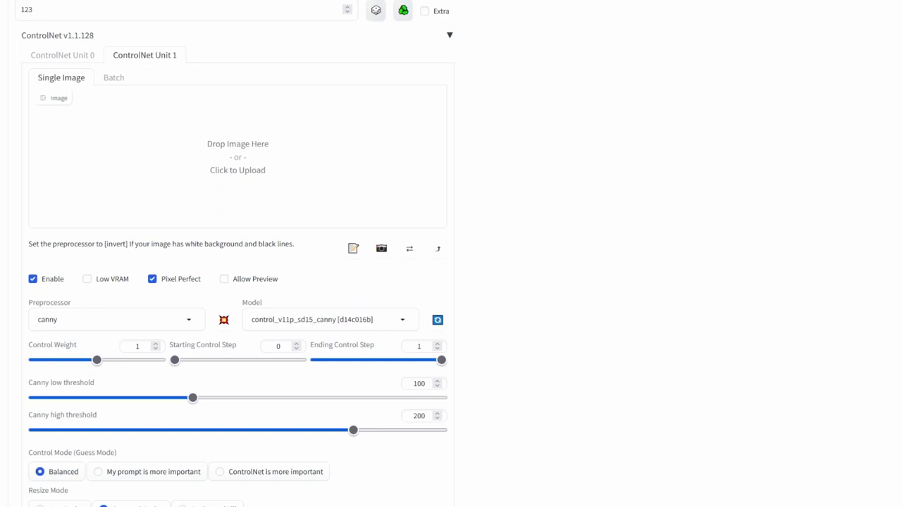
scroll(238, 253, "up", 3)
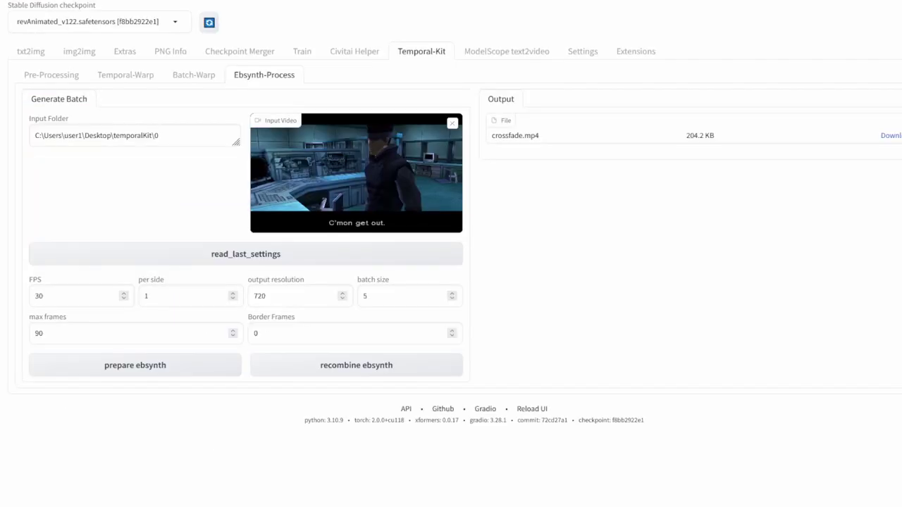